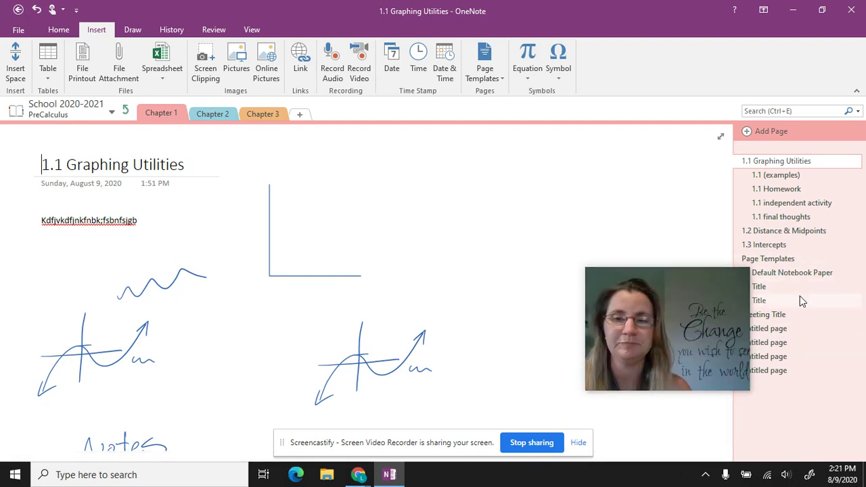
Step: Demote the Meeting Title page and the four untitled pages below it to second-level subpages
left_click(788, 314)
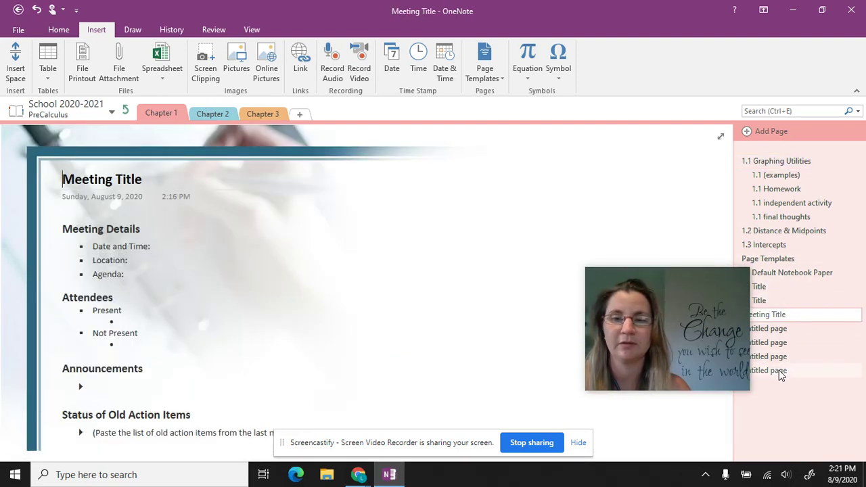
left_click(781, 375, "shift")
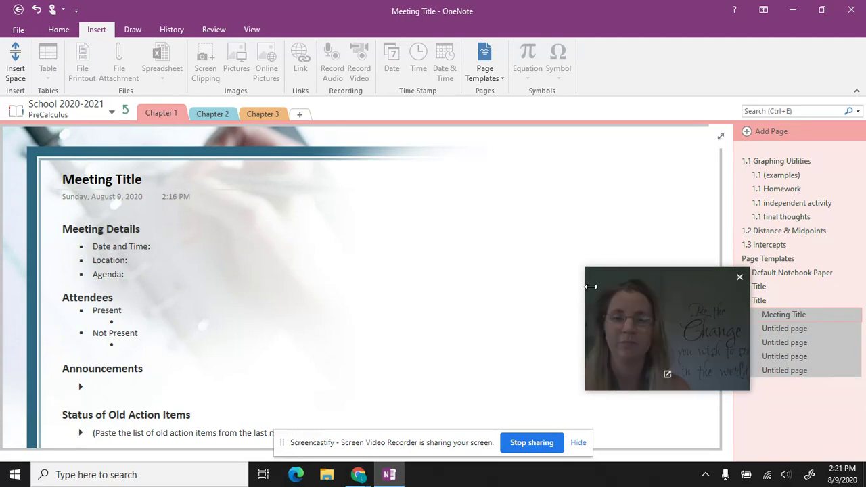
left_click_drag(616, 289, 730, 364)
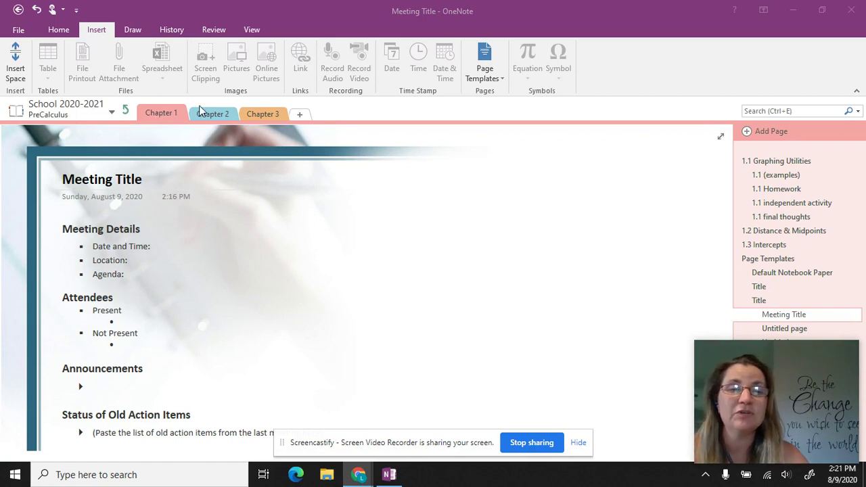
Step: View the top-level sections of School 2020-2021 and the list of notebooks, and return to the PreCalculus section group
left_click(129, 112)
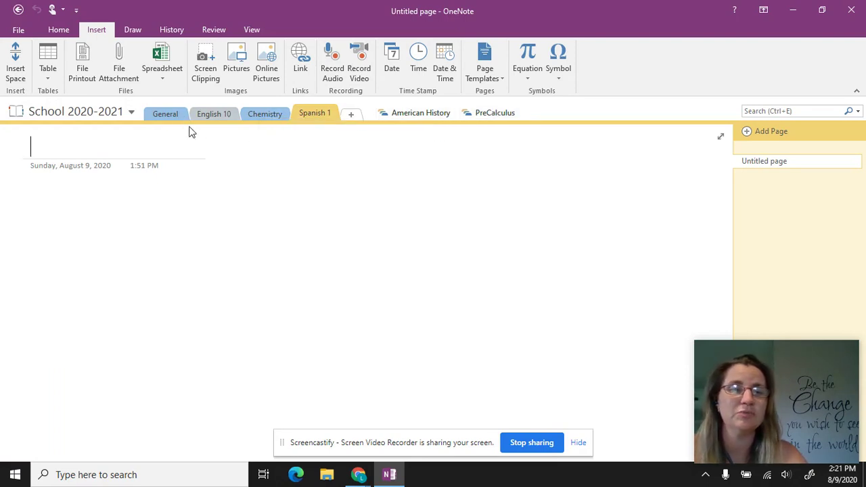
left_click(129, 112)
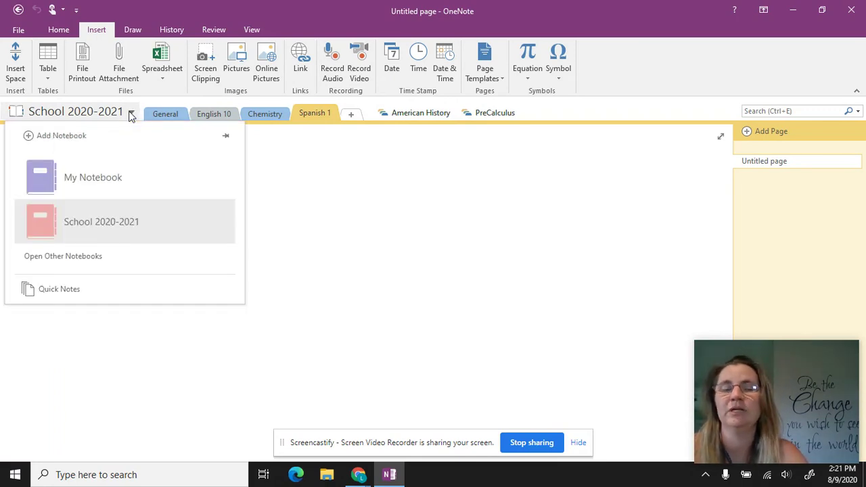
left_click(382, 180)
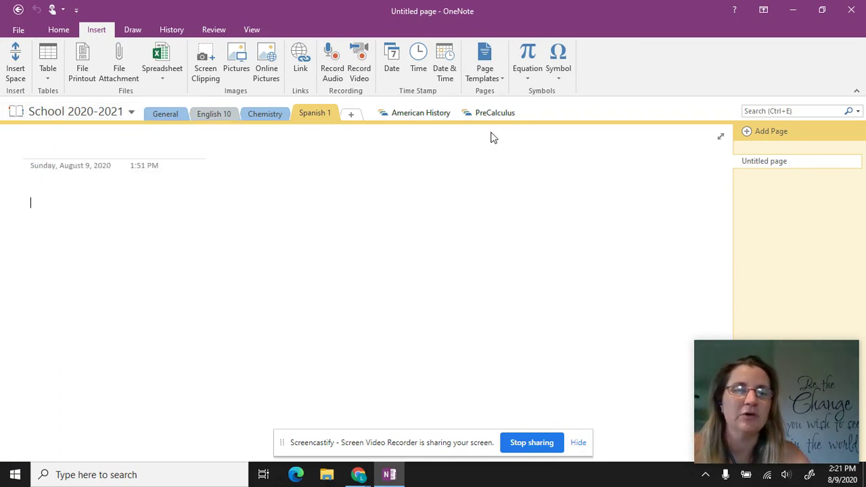
left_click(475, 116)
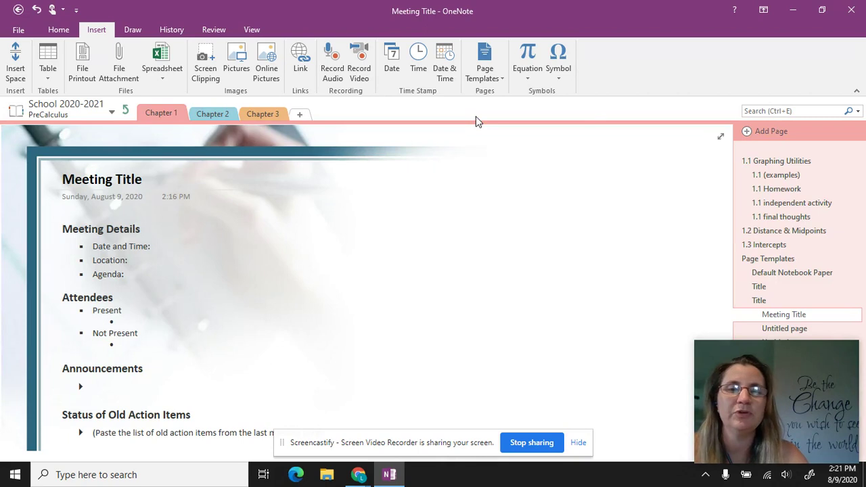
Step: Open the print preview and settings for the 1.1 Homework page
left_click(773, 191)
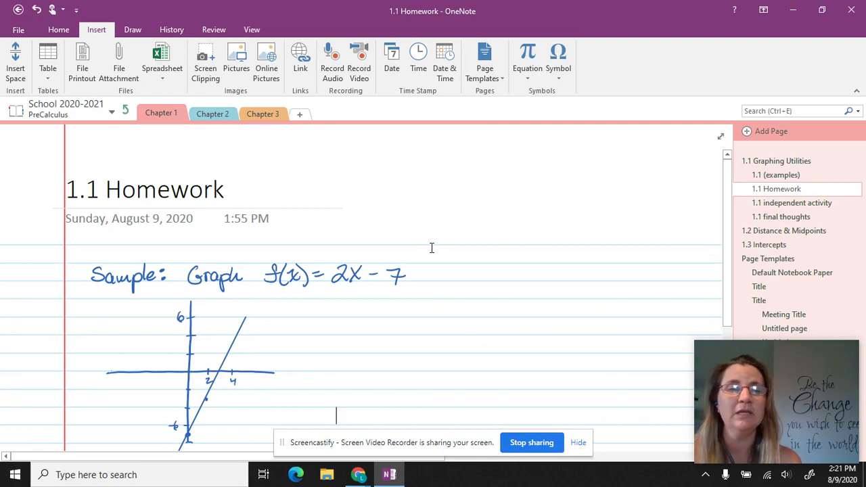
left_click(19, 31)
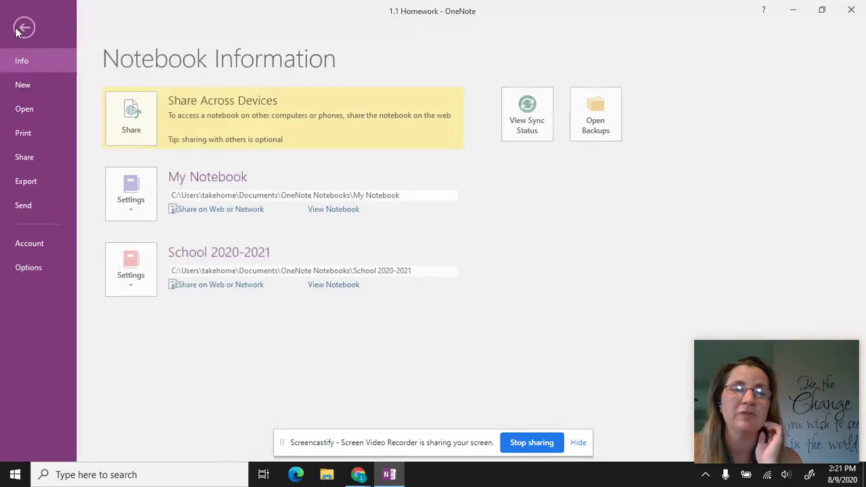
left_click(45, 134)
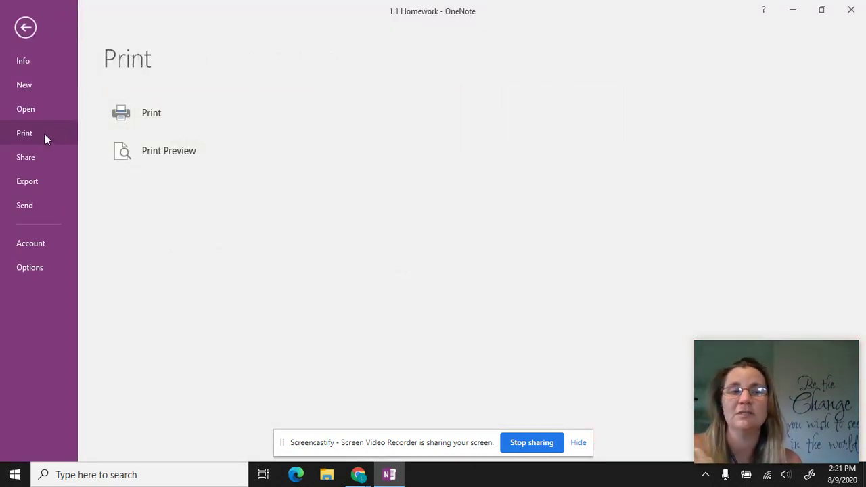
left_click(24, 29)
left_click(23, 30)
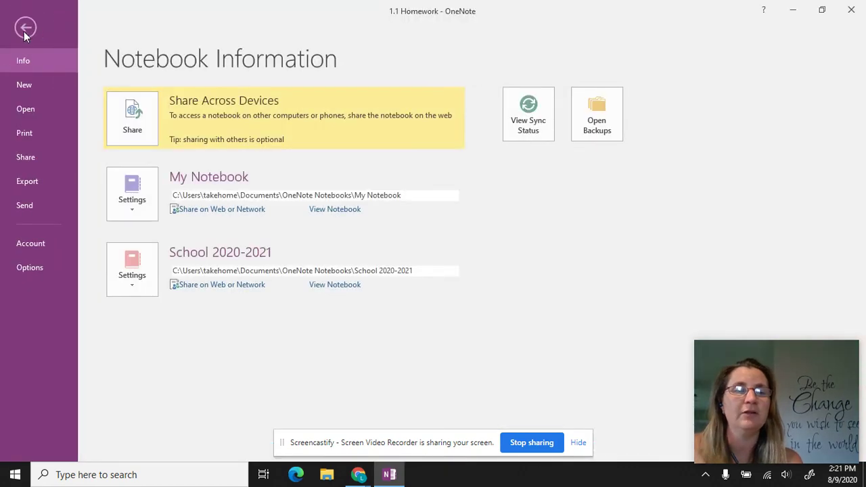
left_click(35, 135)
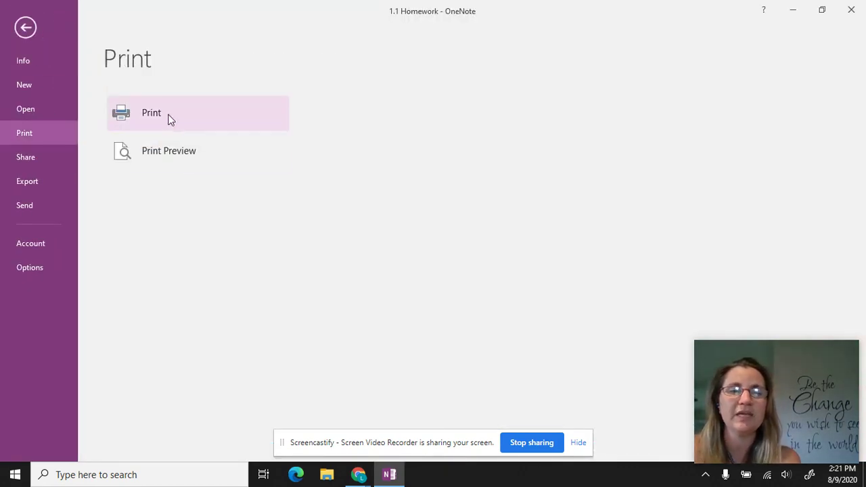
left_click(170, 159)
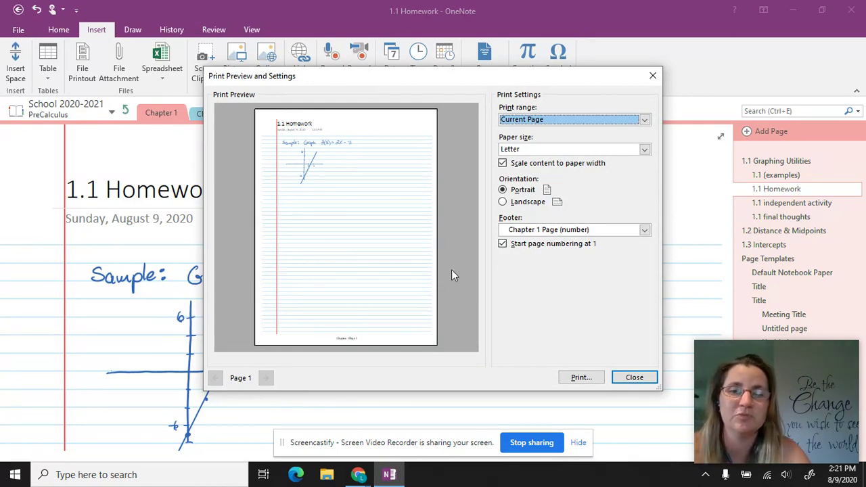
Step: Review the available footer and paper size options, keeping Chapter 1 Page (number) and Letter
left_click(544, 234)
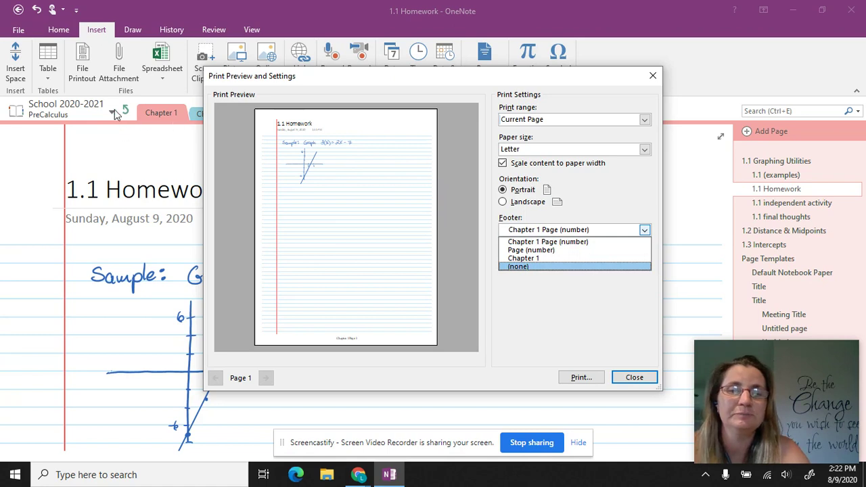
left_click(528, 228)
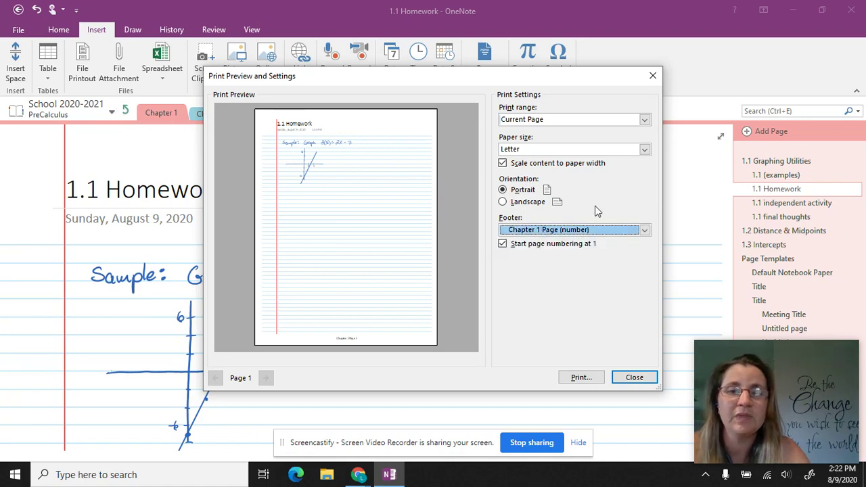
left_click(645, 149)
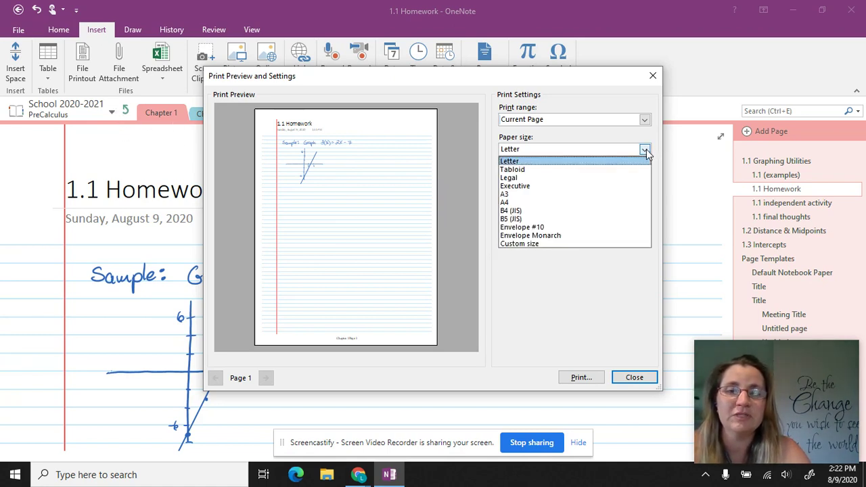
left_click(646, 149)
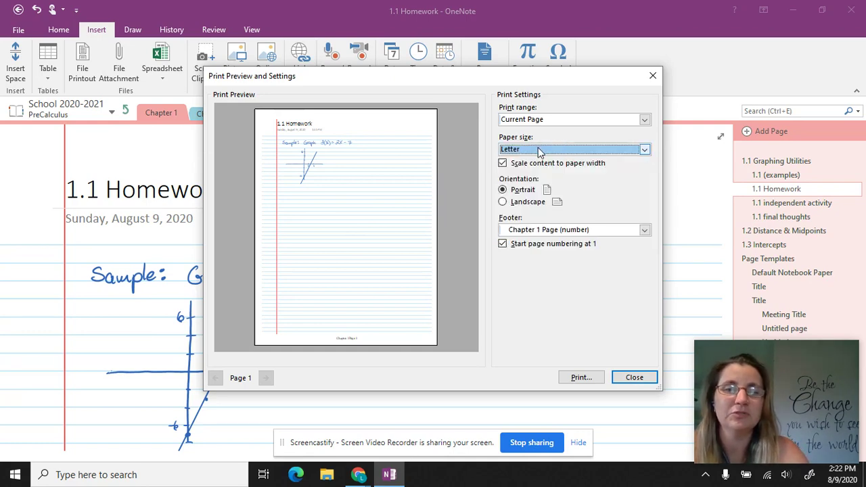
Step: Preview the homework page in landscape orientation and switch it back to portrait
left_click(504, 202)
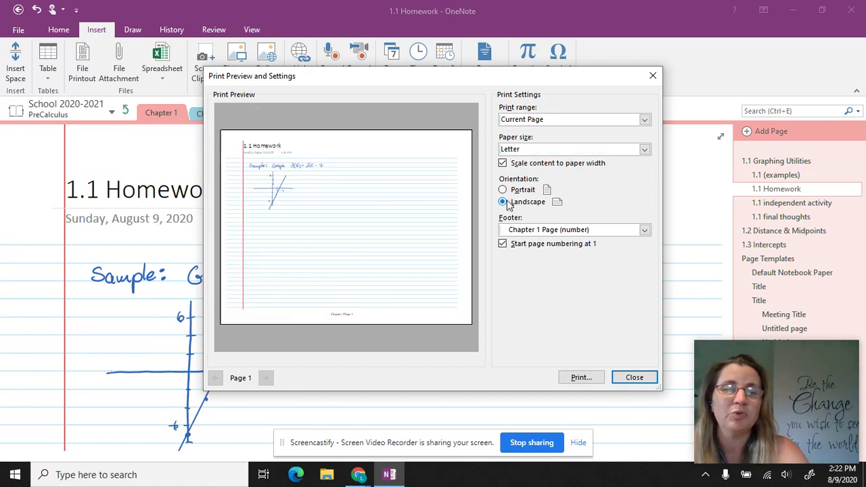
left_click(503, 190)
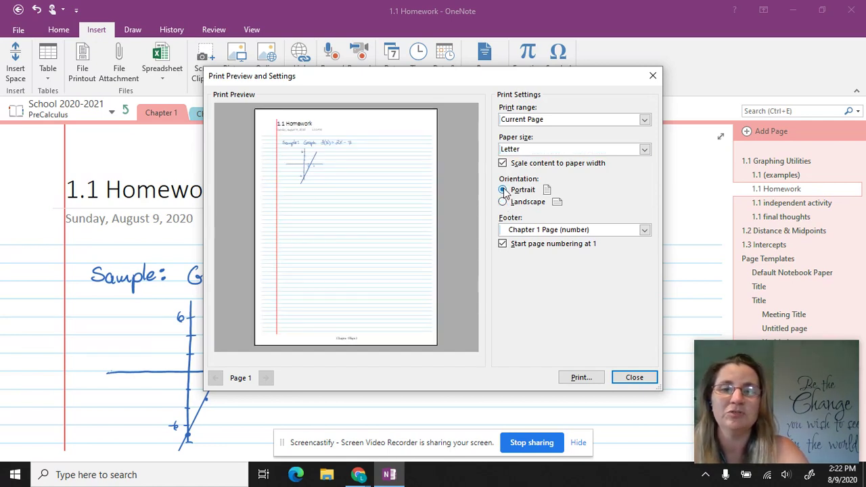
Step: Preview the print range as Page Group, and set it to Current Section
left_click(542, 122)
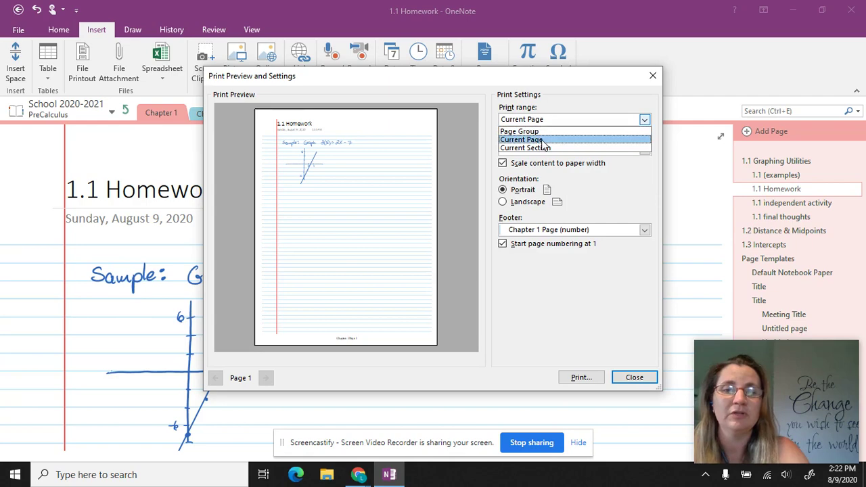
left_click(521, 132)
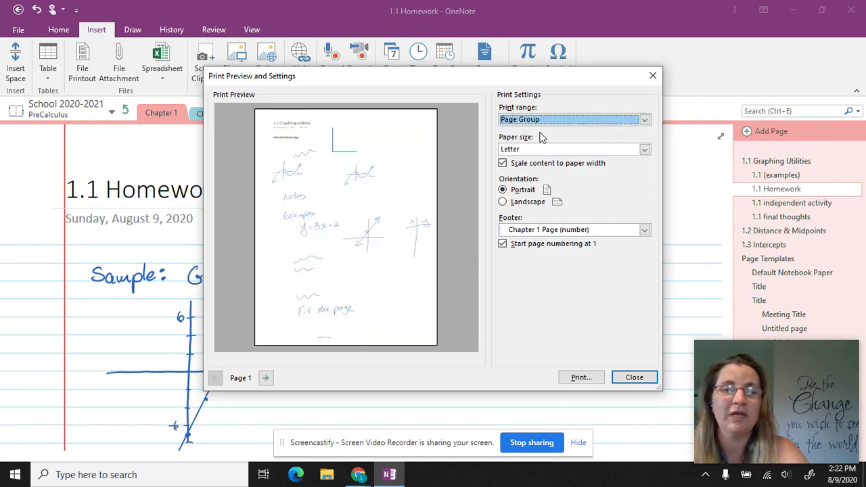
left_click(541, 120)
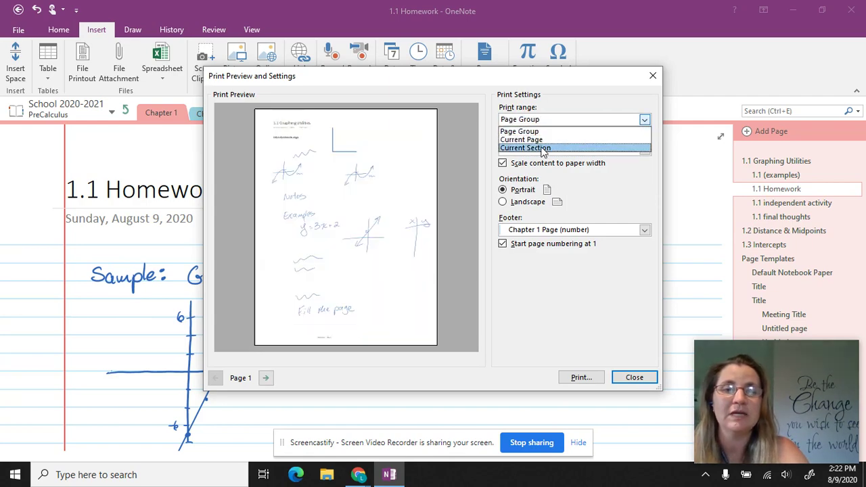
left_click(541, 150)
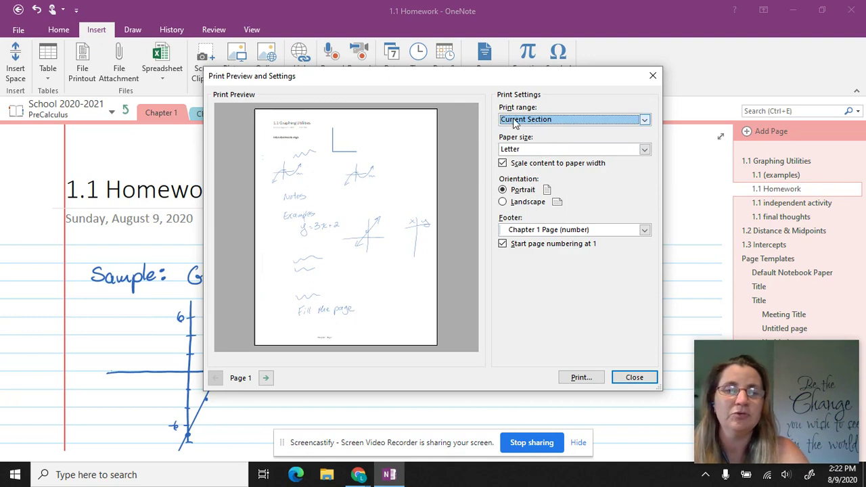
Step: Examine the printed pages of the current section in the preview, going forward to the last page
left_click(266, 377)
left_click(266, 378)
left_click(266, 379)
left_click(266, 378)
left_click(265, 378)
left_click(266, 379)
left_click(265, 379)
left_click(266, 378)
left_click(266, 379)
left_click(267, 378)
left_click(268, 379)
left_click(267, 378)
left_click(267, 378)
left_click(267, 378)
left_click(267, 378)
left_click(267, 379)
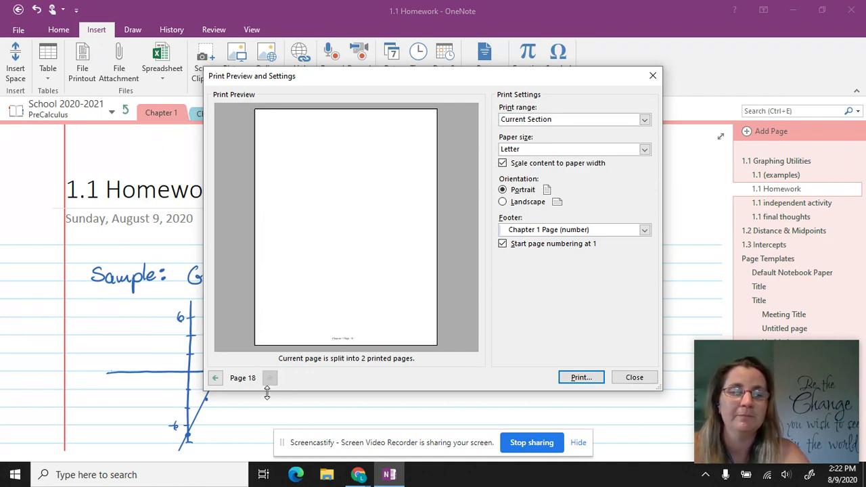
Step: Page back through the section's print preview to the first page
left_click(215, 378)
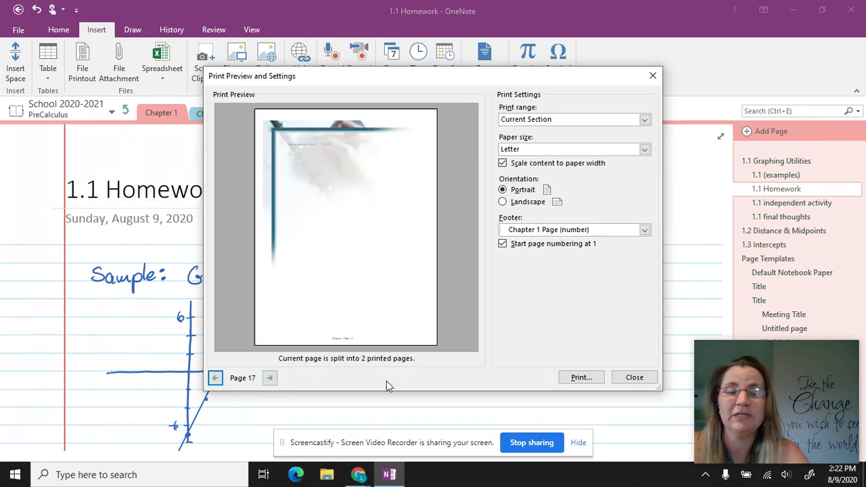
left_click(216, 379)
left_click(216, 380)
left_click(216, 379)
left_click(216, 379)
left_click(216, 379)
left_click(216, 379)
left_click(215, 379)
left_click(215, 379)
left_click(216, 379)
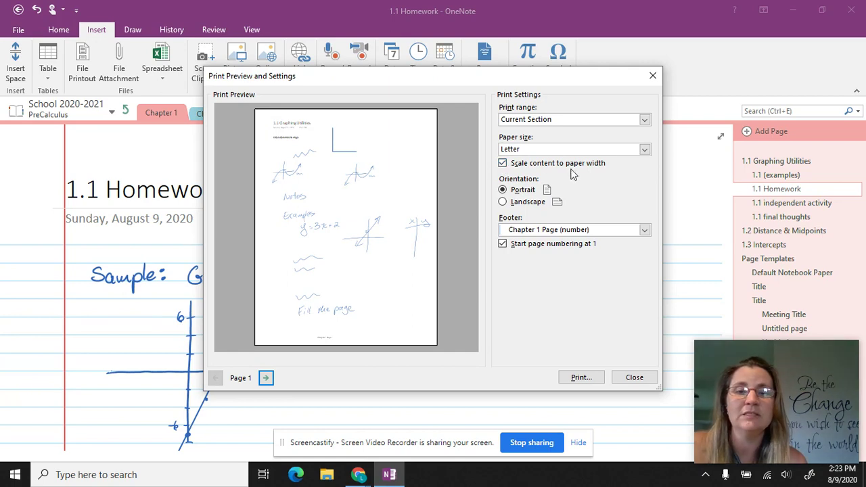
Step: Compare the section's preview with and without scaling content to paper width, checking the first four unscaled pages and leaving scaling on
left_click(503, 164)
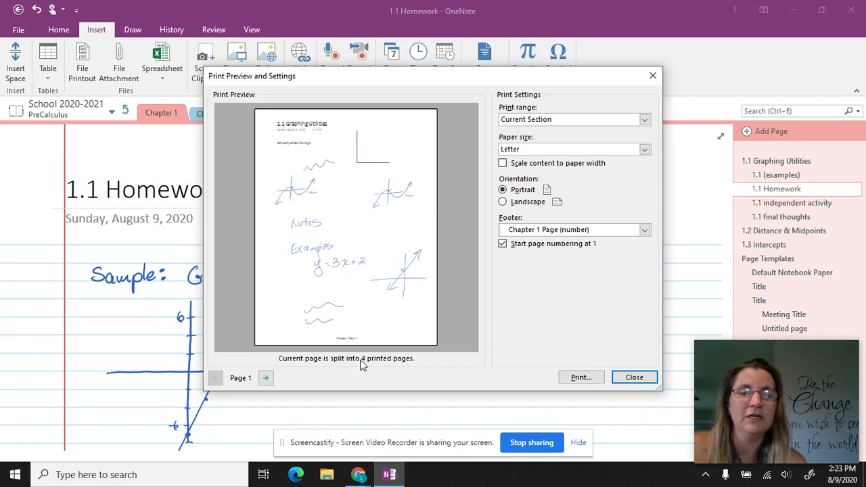
left_click(502, 164)
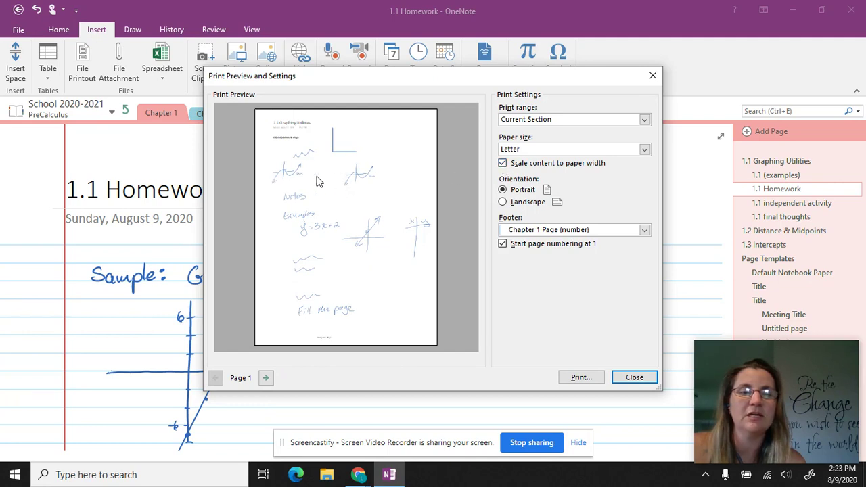
left_click(503, 164)
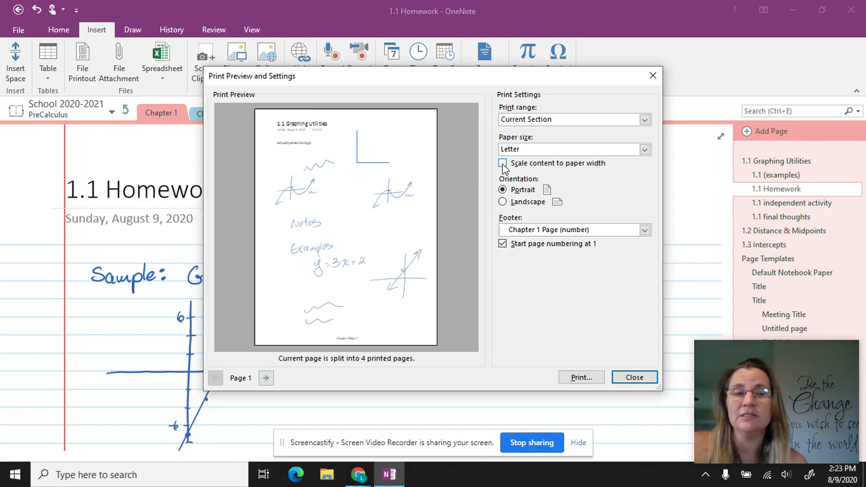
left_click(266, 378)
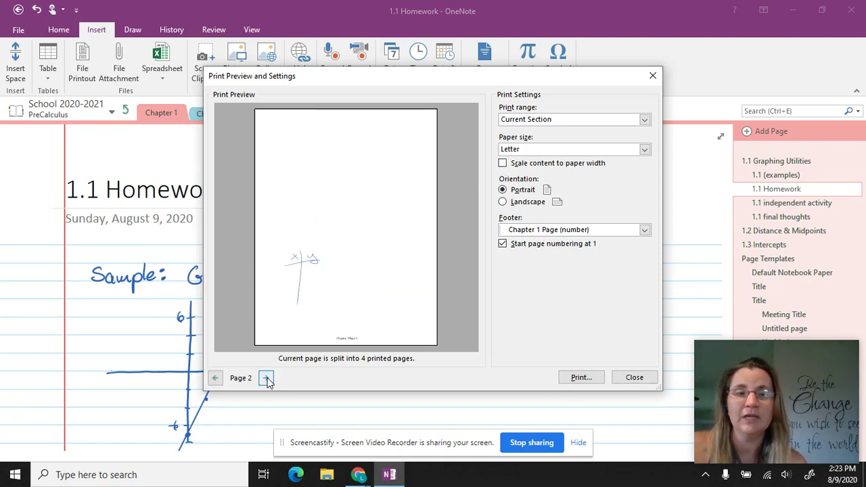
left_click(266, 378)
left_click(265, 379)
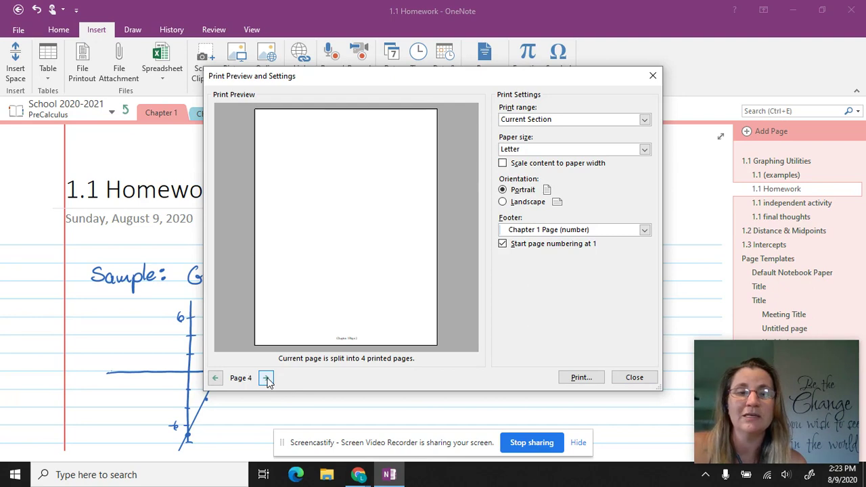
left_click(215, 378)
left_click(215, 378)
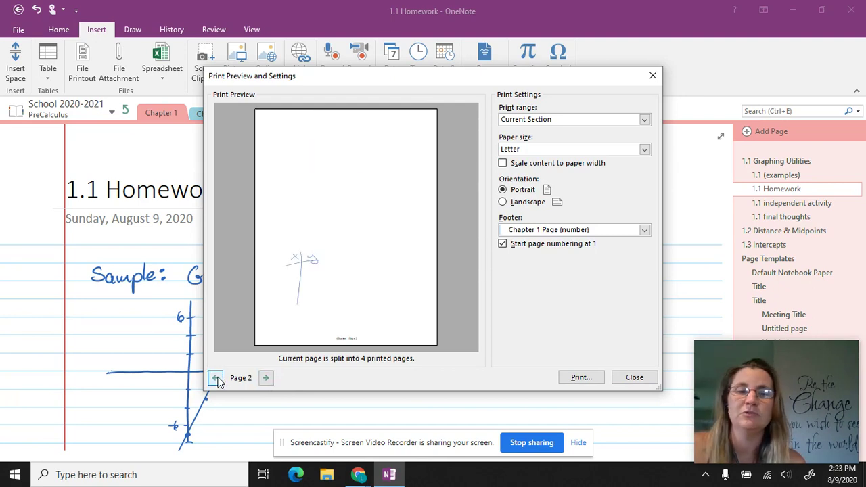
left_click(215, 378)
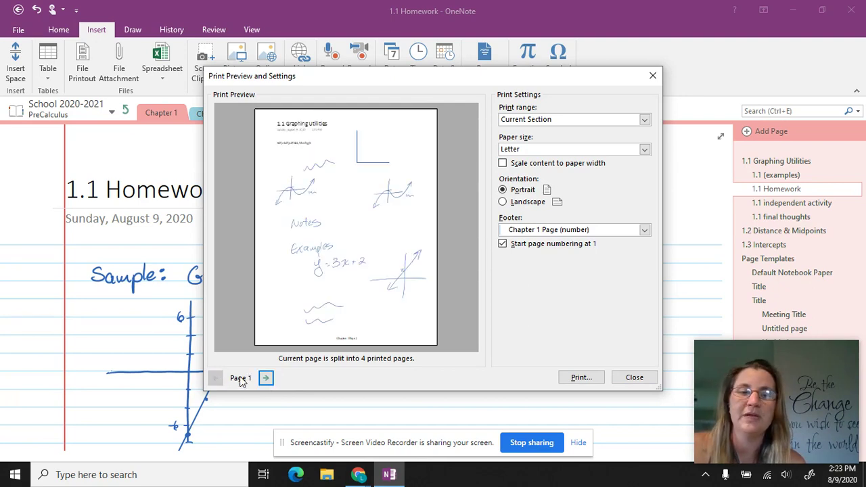
left_click(502, 163)
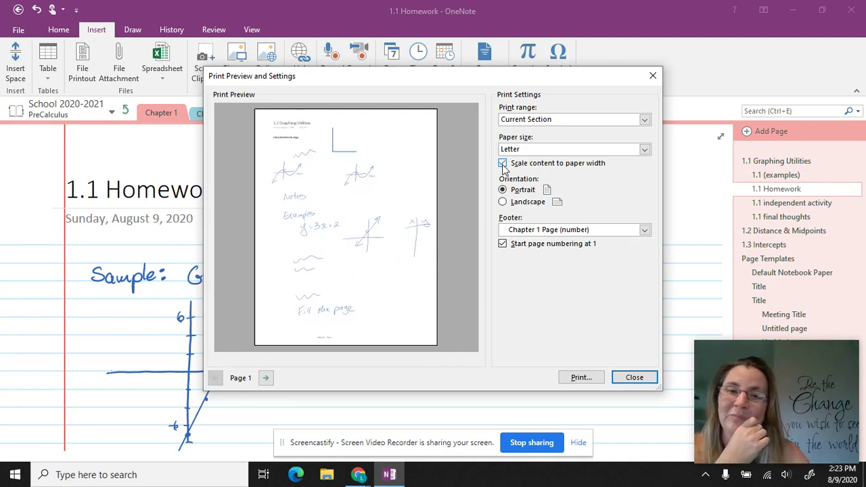
Step: Set the print range to Page Group and examine the group's preview, going through to the last page and back to the first
left_click(516, 121)
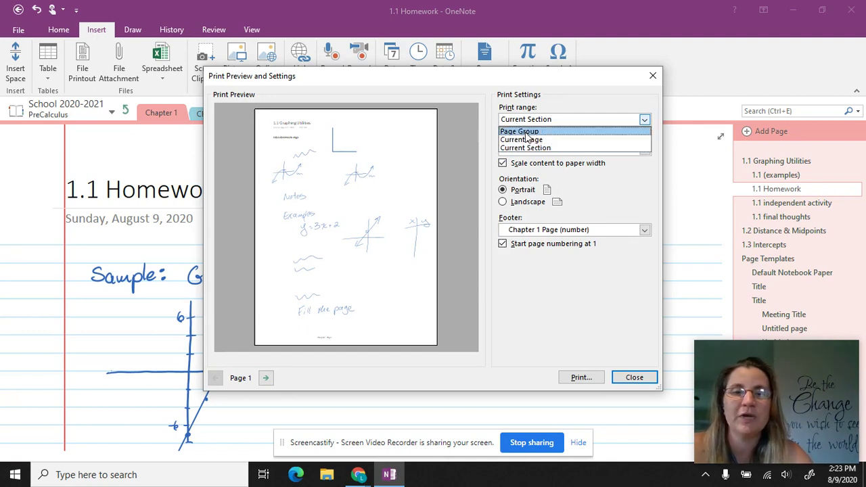
left_click(527, 132)
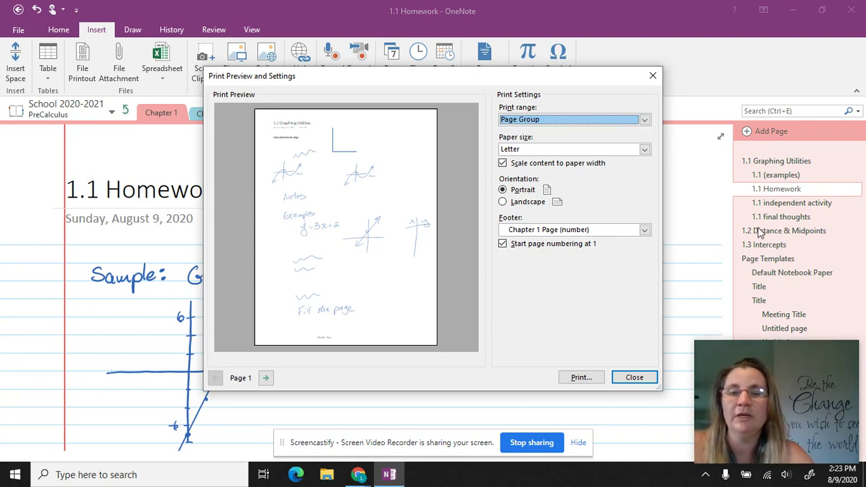
left_click(265, 378)
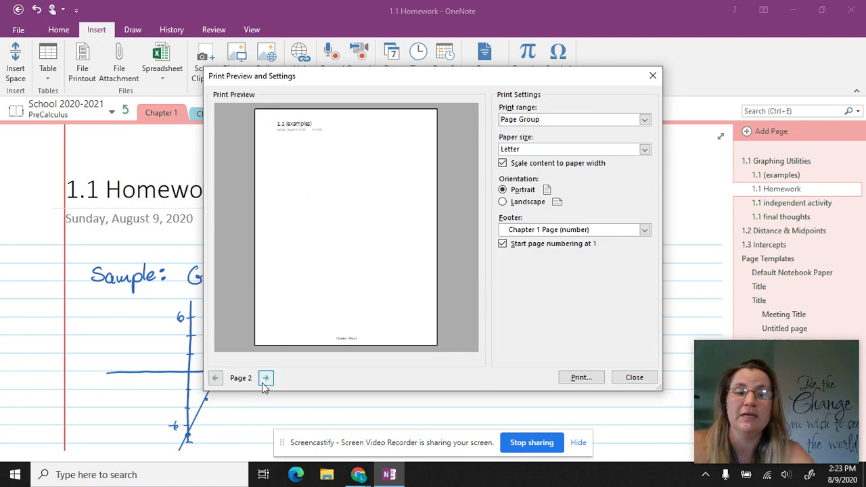
left_click(265, 377)
left_click(265, 378)
left_click(266, 378)
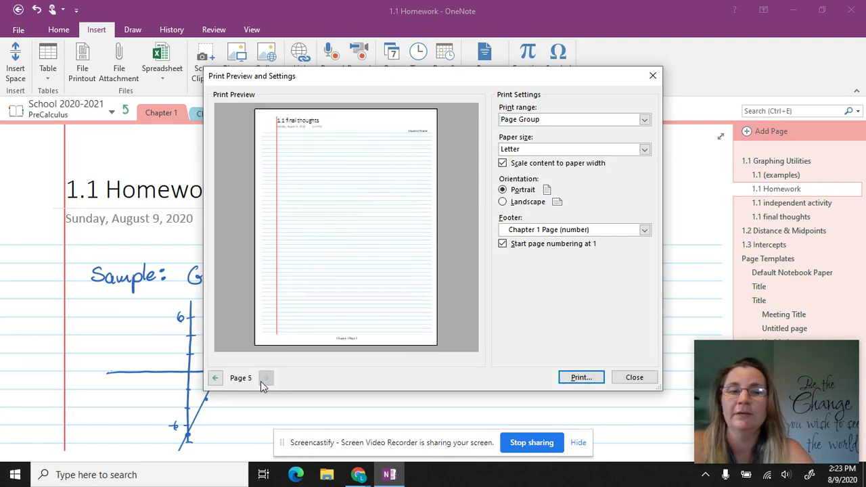
left_click(215, 377)
left_click(215, 377)
left_click(215, 378)
left_click(215, 378)
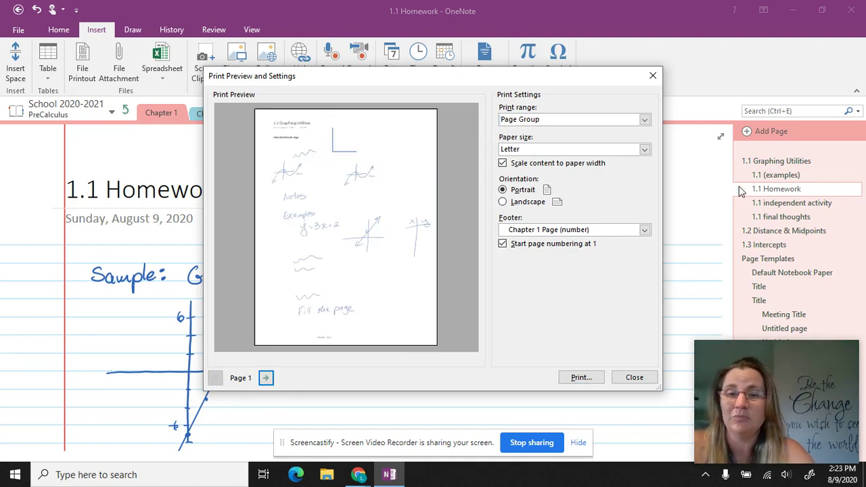
Step: Preview only the 1.1 Homework page by setting the print range to Current Page, and close the preview
left_click(522, 122)
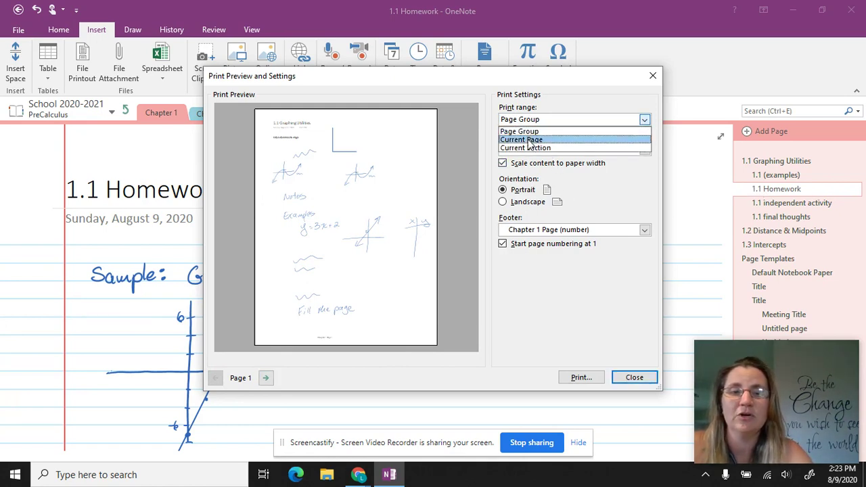
left_click(530, 140)
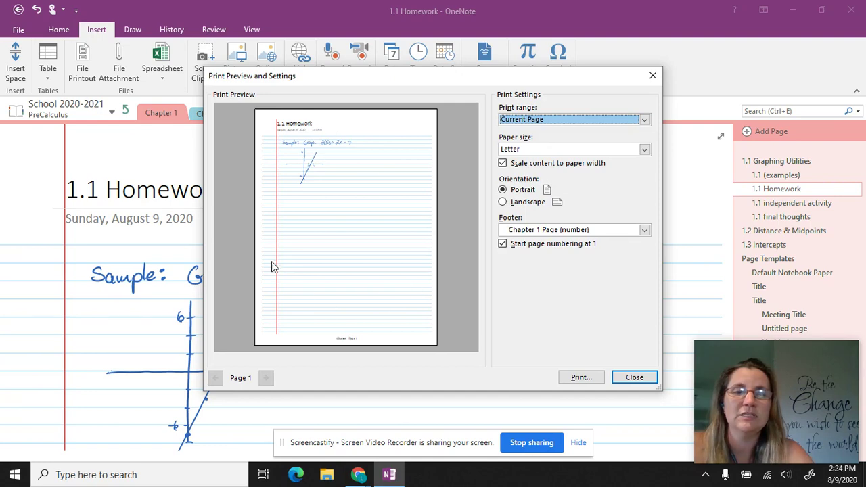
left_click(636, 378)
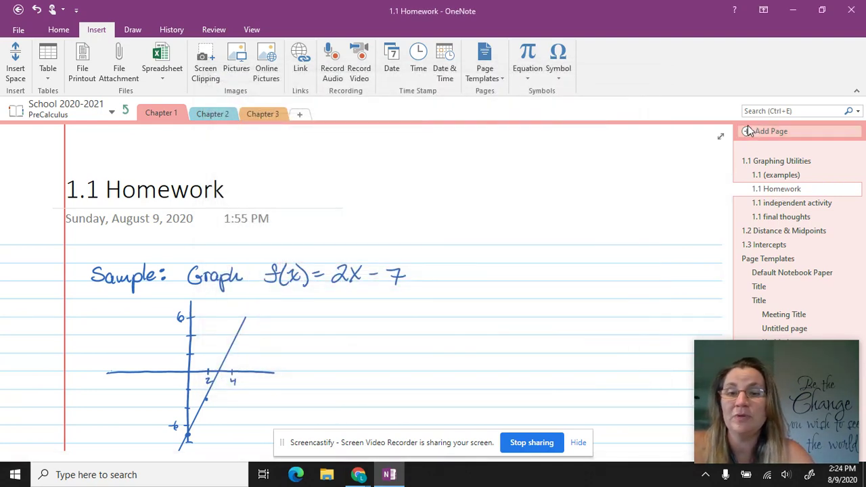
Step: Add a page titled "1.1 Homework (cont)" and move it directly below 1.1 Homework as a subpage
left_click(749, 130)
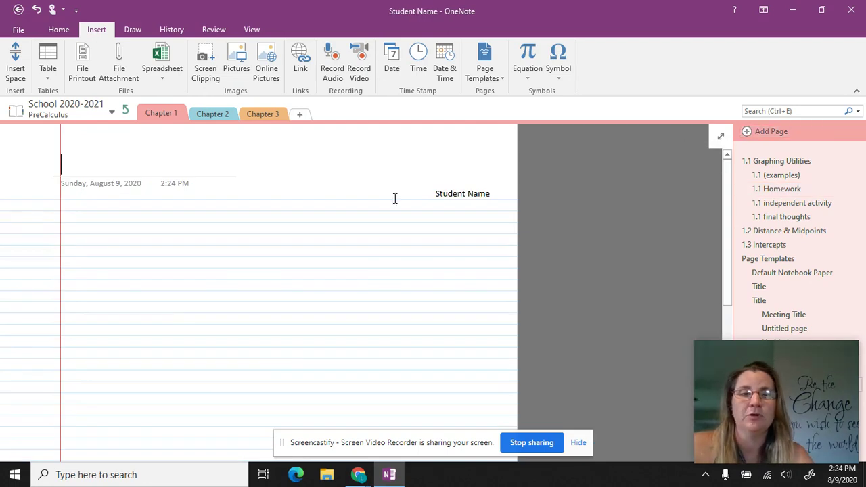
type("1.1 H")
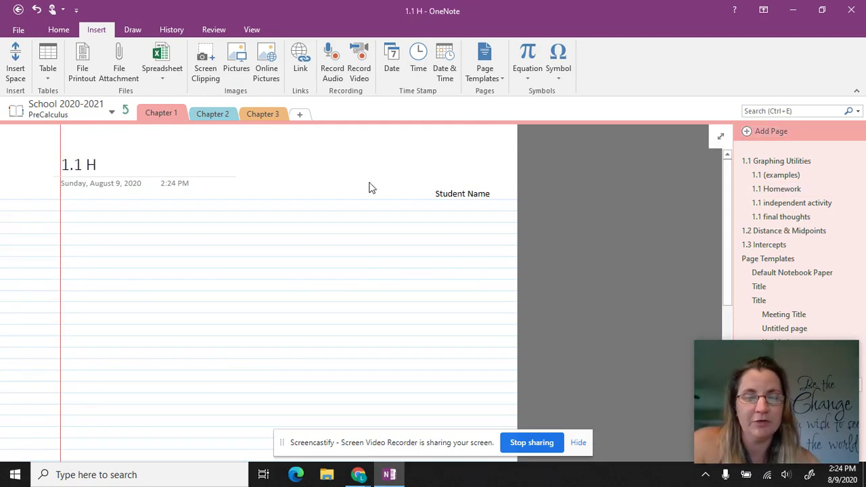
type("omework (cont)")
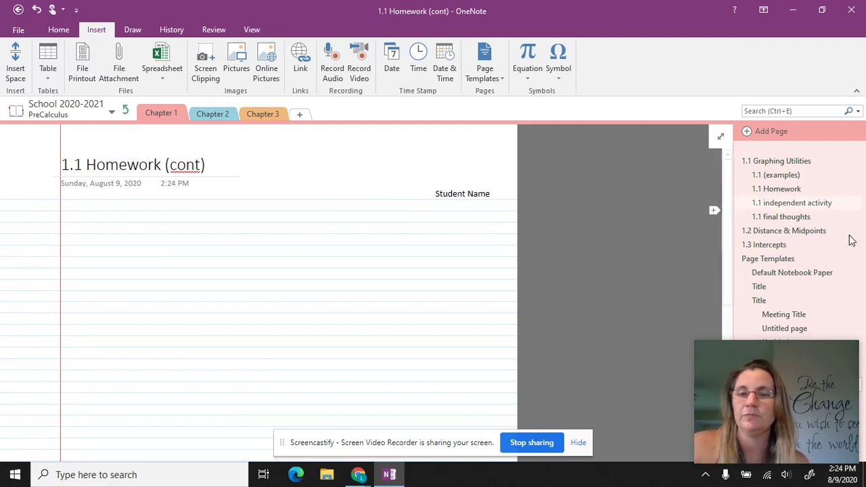
left_click_drag(804, 361, 669, 350)
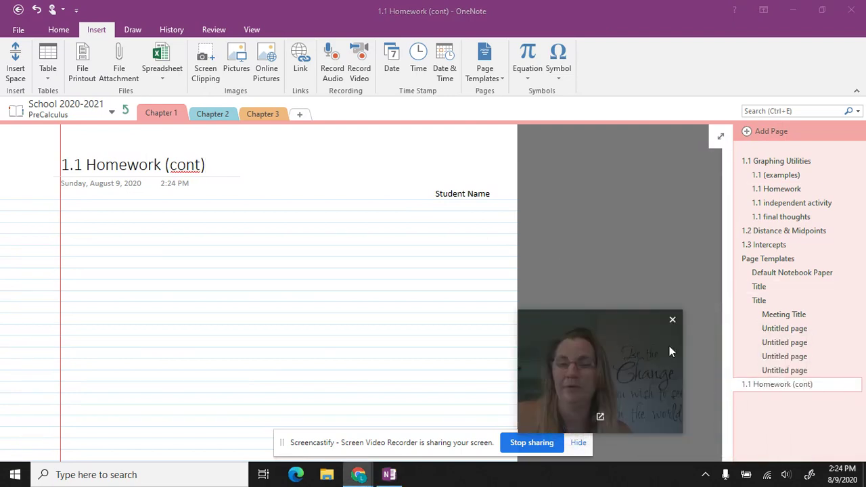
left_click_drag(745, 385, 753, 206)
mouse_move(568, 345)
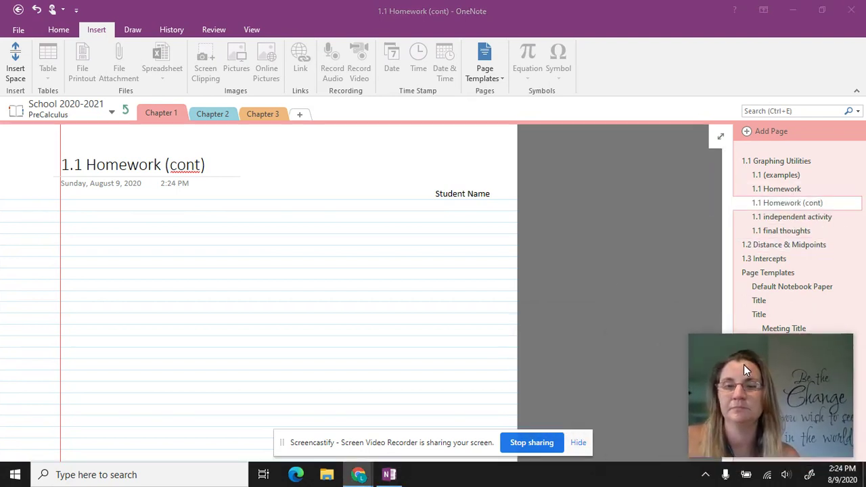
Step: View the pages 1.1 Homework, 1.1 Homework (cont) and 1.1 Graphing Utilities
left_click(761, 191)
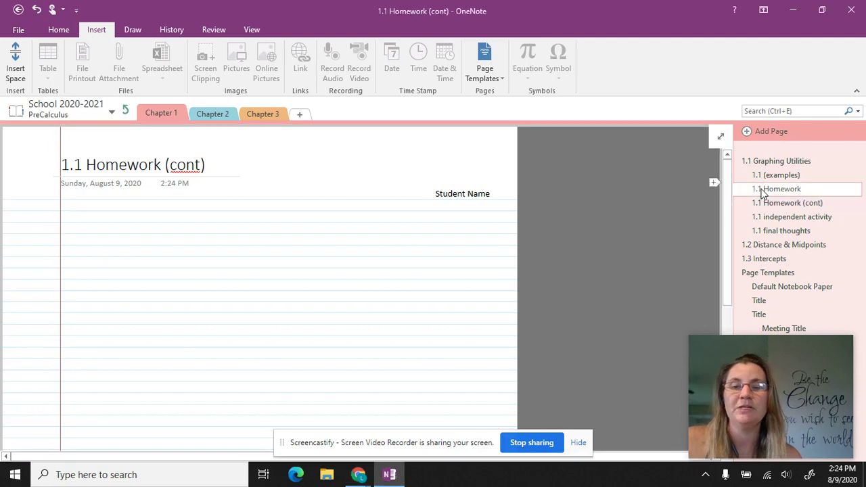
left_click(769, 205)
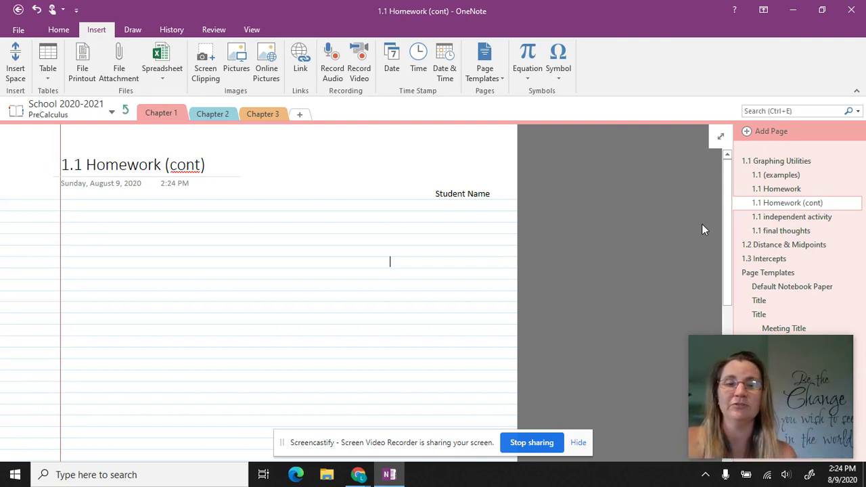
left_click(776, 189)
left_click(775, 161)
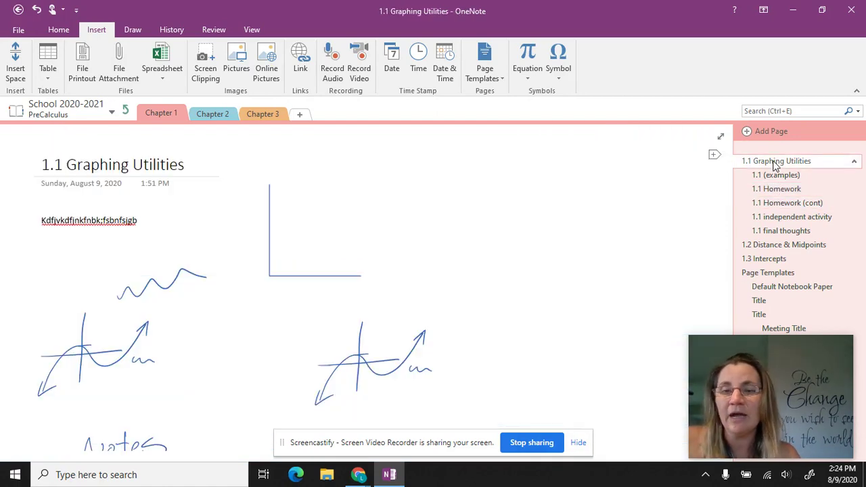
Step: Try selecting 1.1 Homework with 1.1 Homework (cont), try a longer range toward 1.1 final thoughts, and clear the selection
left_click(777, 191)
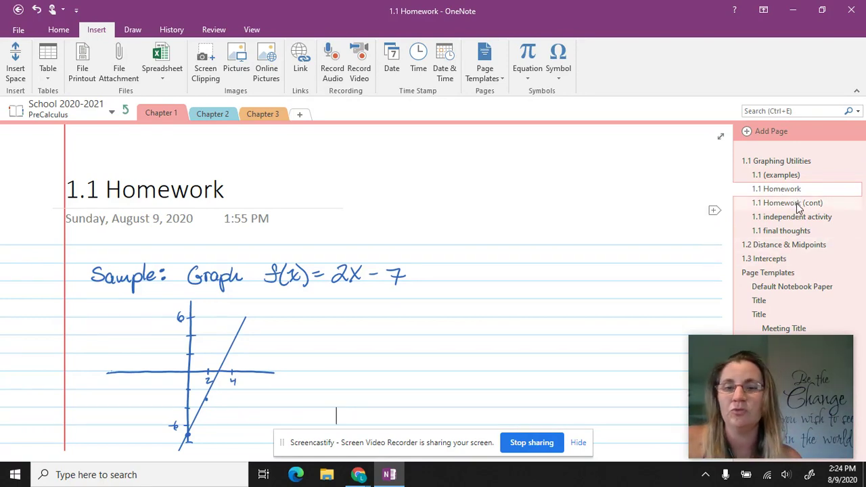
left_click(797, 203, "shift")
left_click(771, 231, "shift")
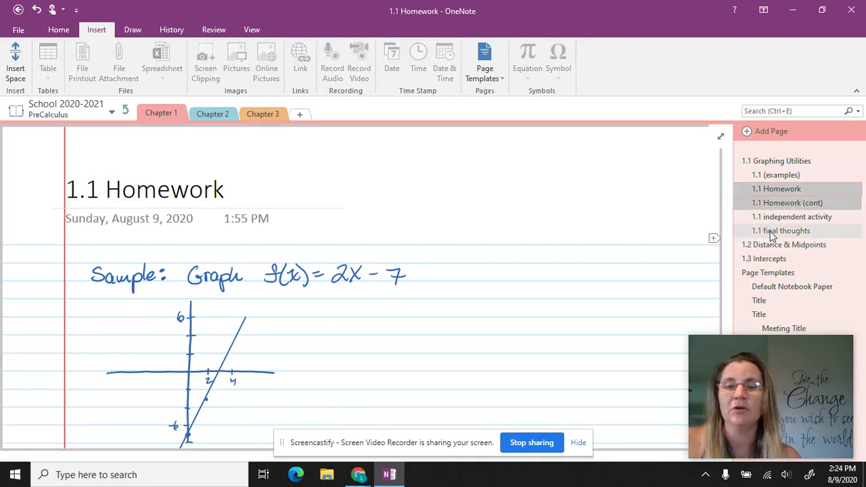
left_click(784, 188)
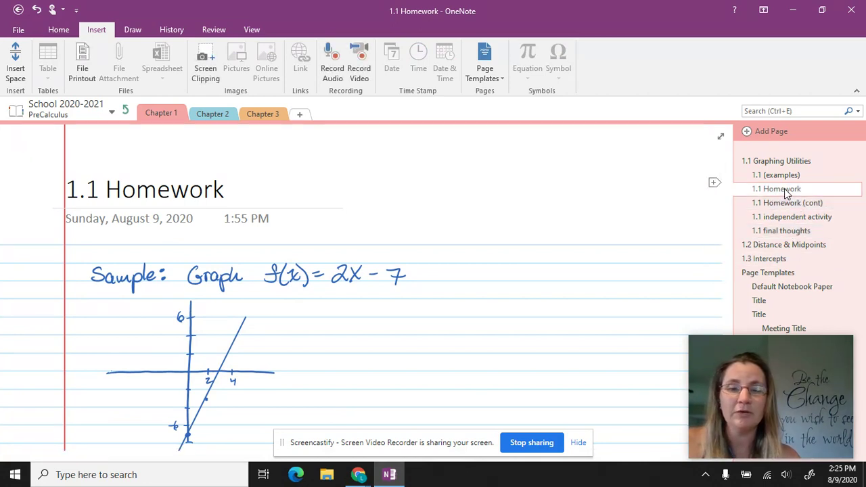
left_click(787, 231, "shift")
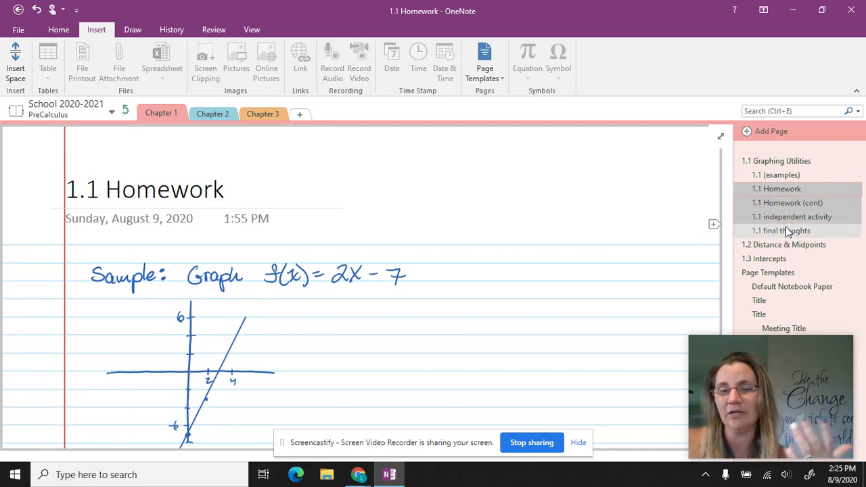
left_click(655, 193)
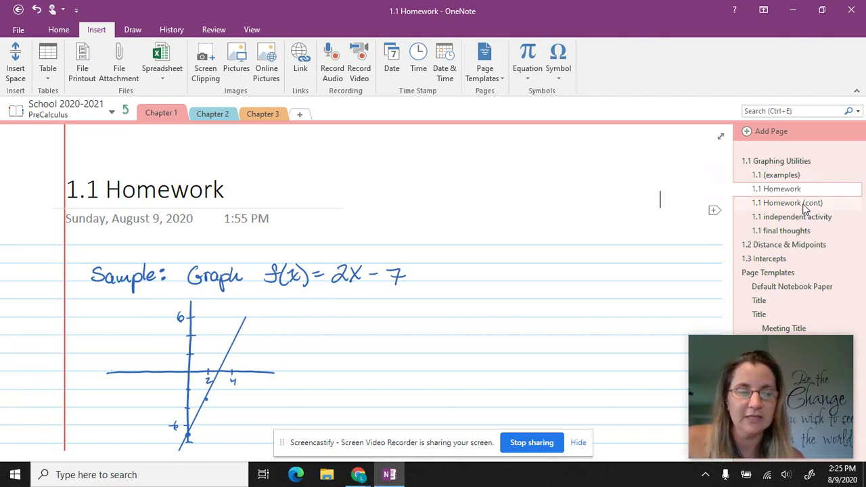
Step: Open the print preview for 1.1 Homework and 1.1 Homework (cont) as Selected Pages, and check the second page
left_click(18, 30)
left_click(33, 135)
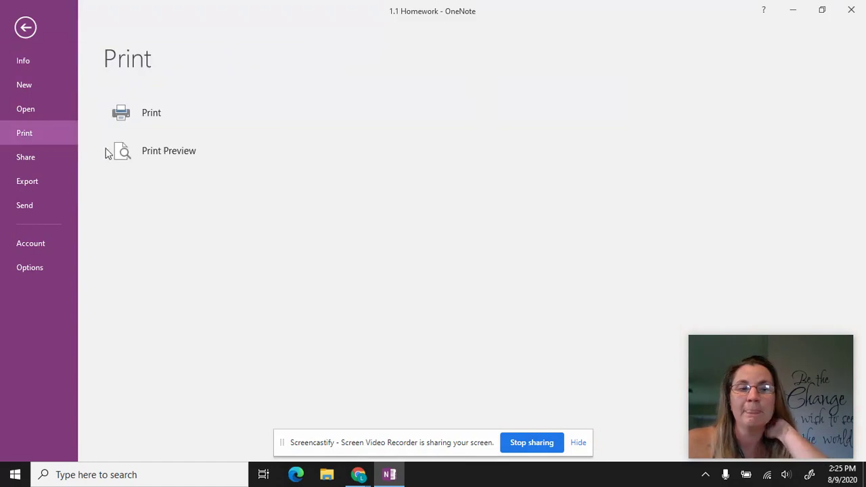
left_click(160, 152)
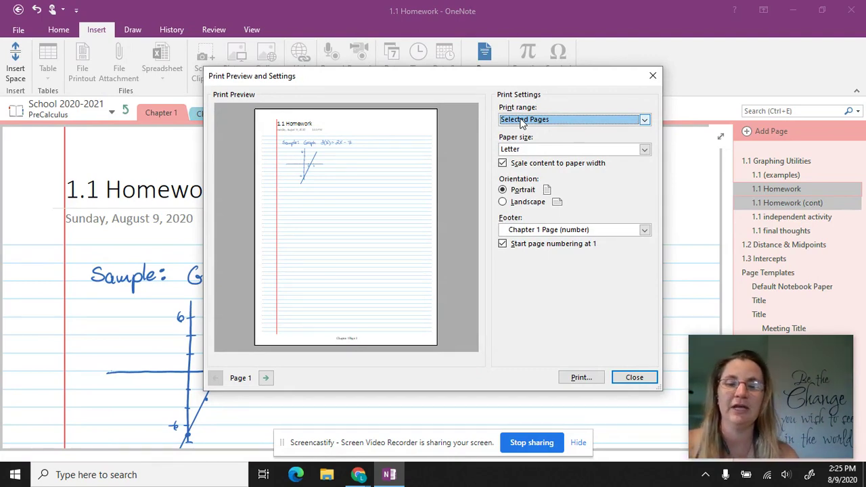
left_click(266, 377)
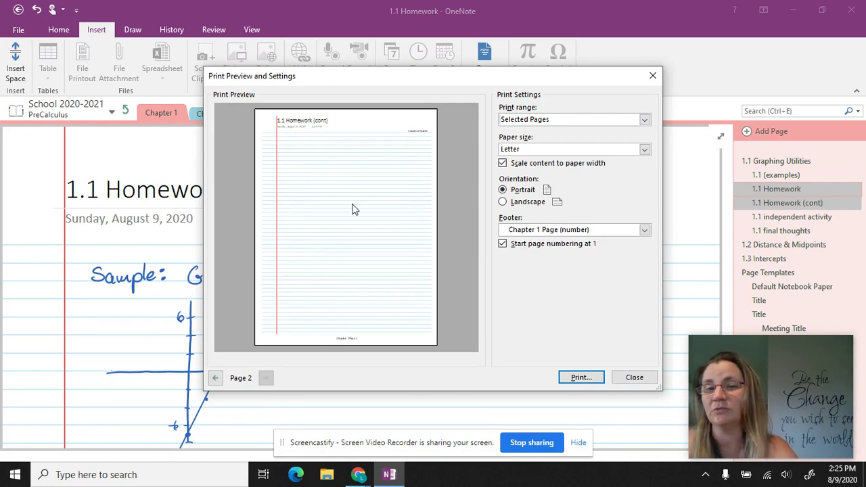
Step: Print the two selected homework pages with Microsoft Print to PDF as the printer
left_click(577, 379)
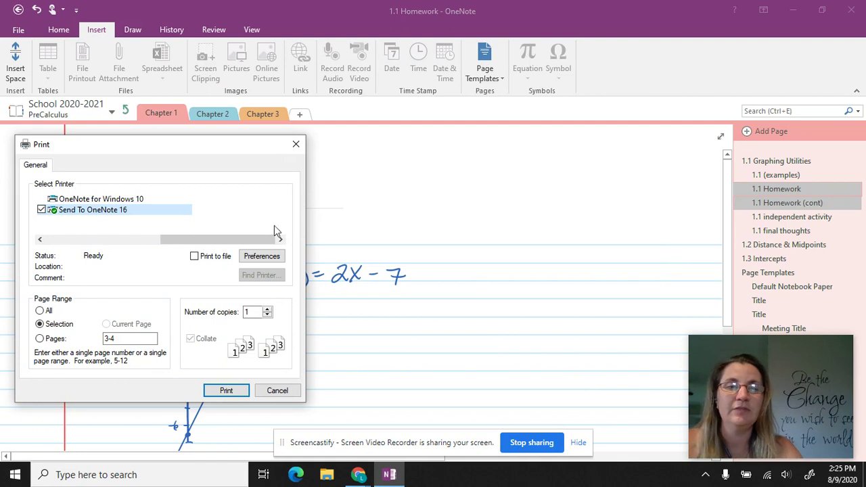
left_click_drag(150, 150, 311, 113)
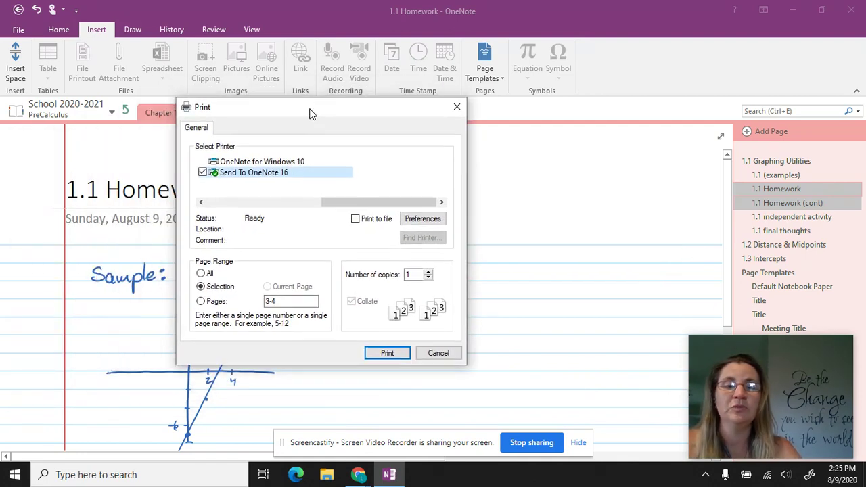
left_click_drag(347, 207, 206, 208)
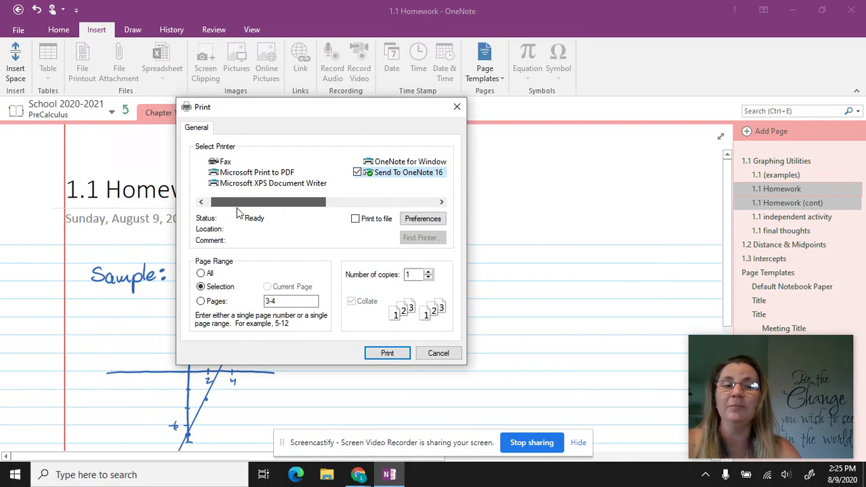
left_click(252, 174)
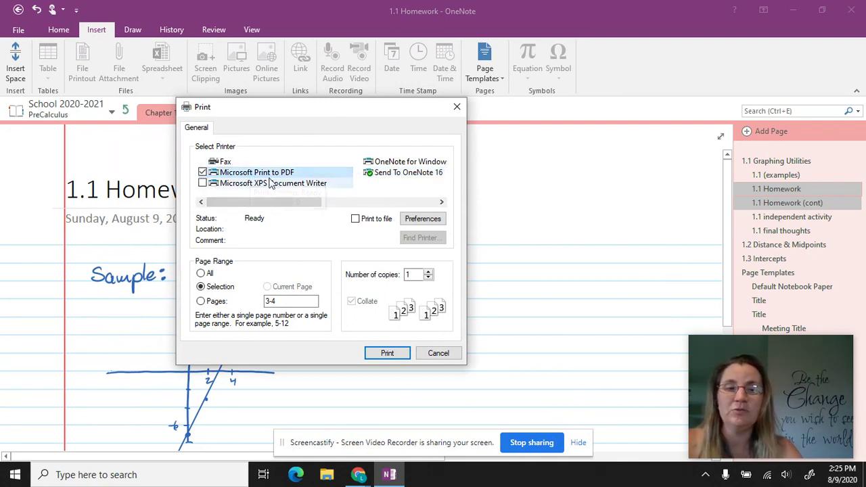
left_click(385, 353)
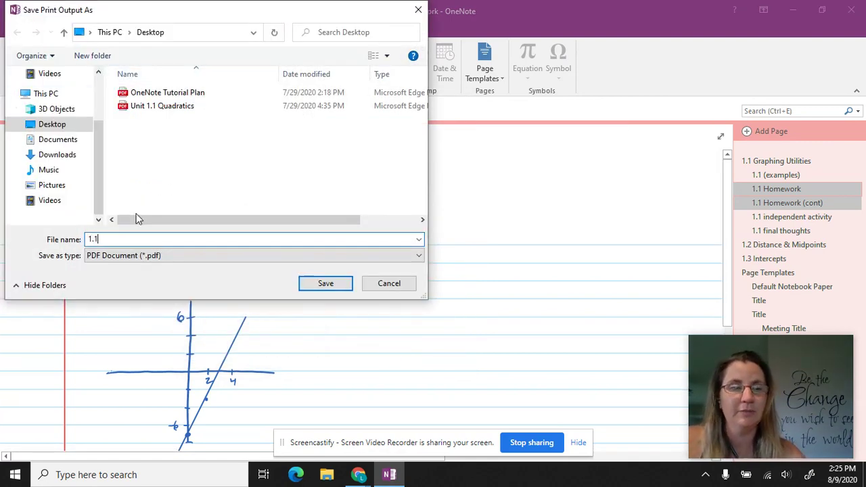
Step: Save the PDF output to the desktop, named "1.1 Homework" followed by the person's last name
type("1.1 Homework")
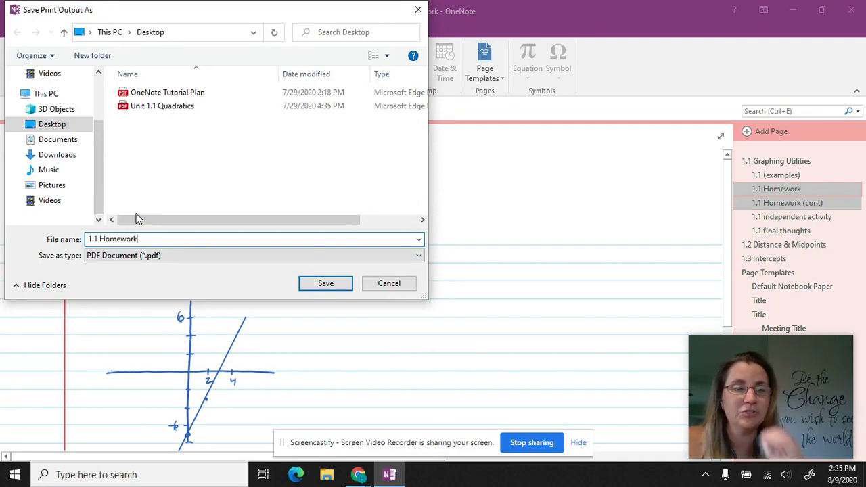
type(" Cotton")
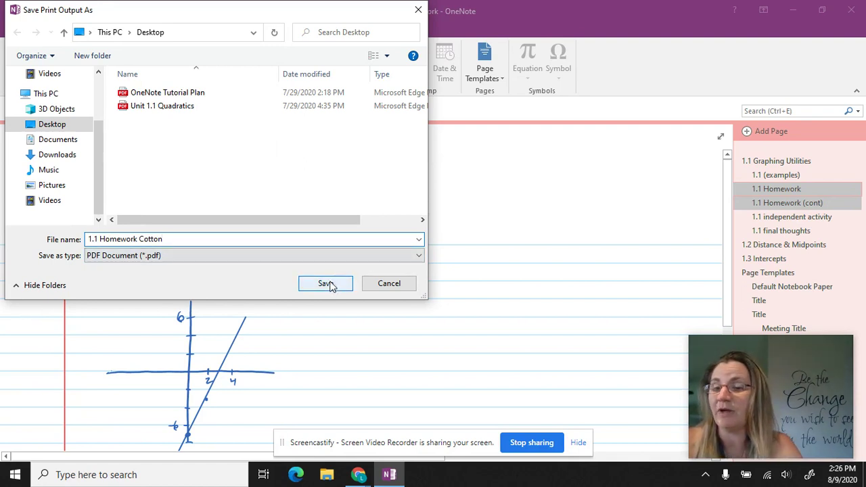
left_click(327, 284)
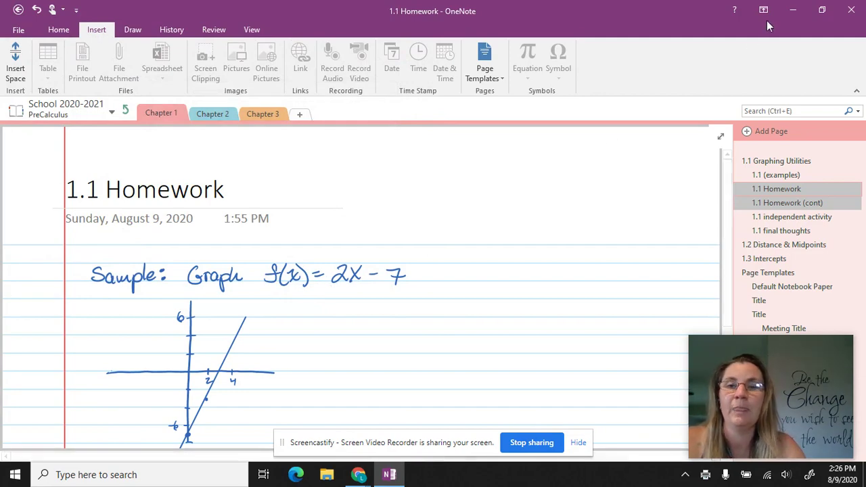
Step: Minimize the open window and open the saved 1.1 Homework PDF from the desktop to check it
left_click(794, 10)
left_click(795, 9)
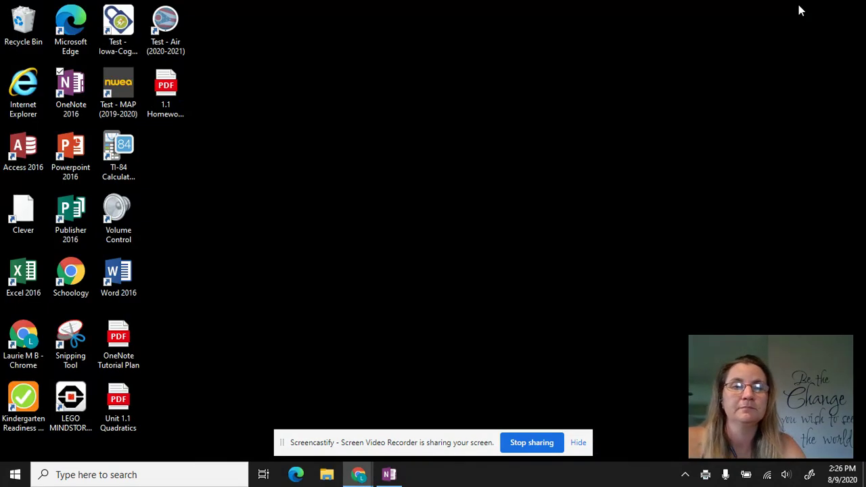
left_click(167, 86)
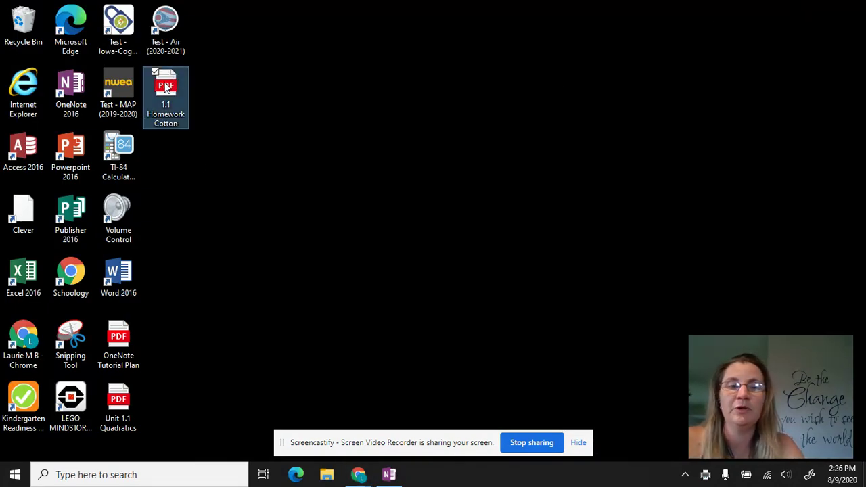
double_click(166, 86)
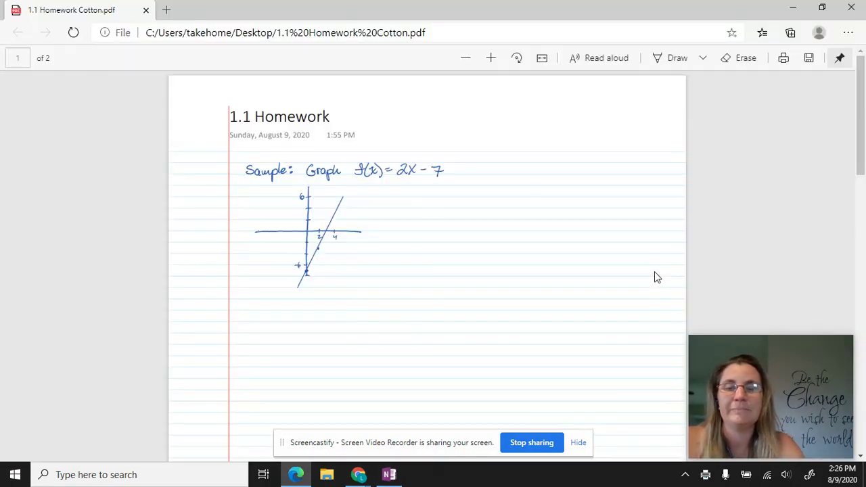
Step: Close the saved 1.1 Homework PDF and return to the notebook in OneNote
mouse_move(859, 83)
left_mouse_down()
mouse_move(864, 362)
mouse_move(834, 158)
mouse_move(858, 76)
left_mouse_up()
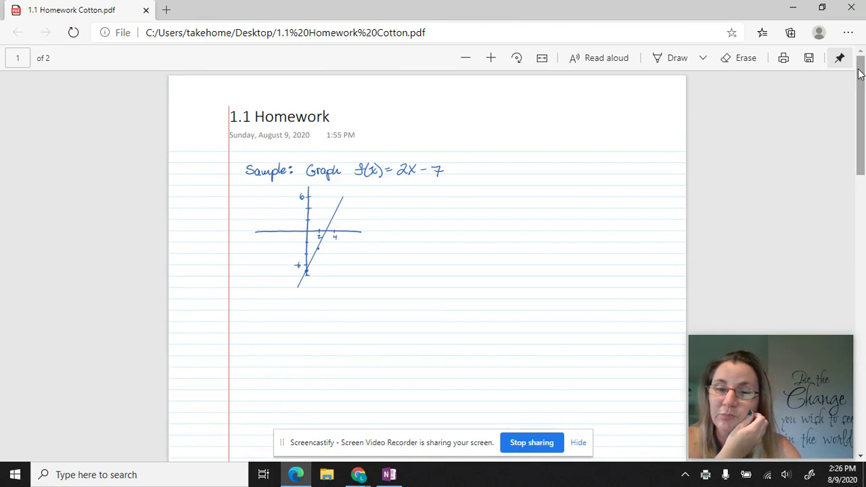
mouse_move(859, 74)
left_mouse_down()
mouse_move(858, 183)
mouse_move(842, 245)
mouse_move(840, 350)
mouse_move(850, 379)
mouse_move(835, 294)
mouse_move(862, 71)
mouse_move(863, 345)
mouse_move(857, 67)
left_mouse_up()
left_click(851, 8)
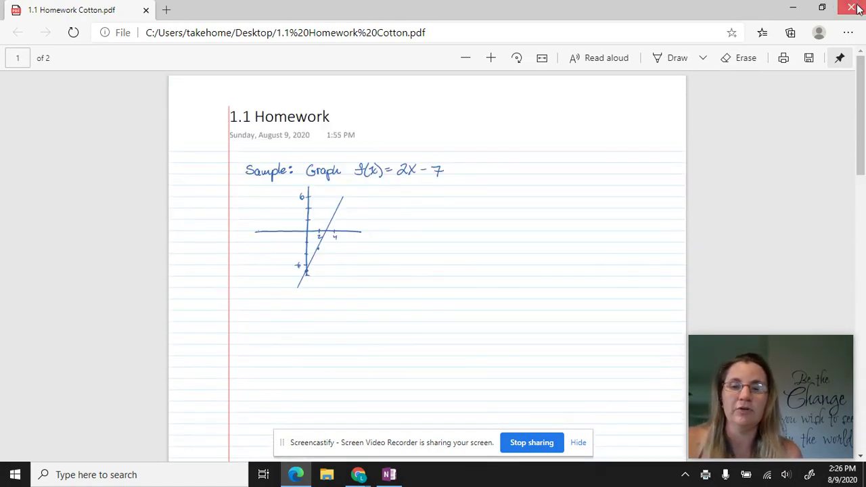
left_click(389, 475)
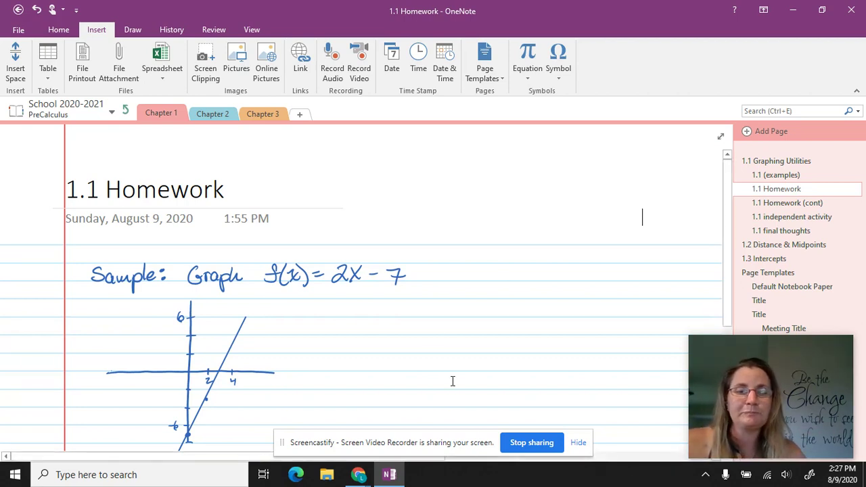
Step: Review the page, section and notebook export options, set up a PDF export of the current 1.1 Homework page, and cancel the save
left_click(20, 33)
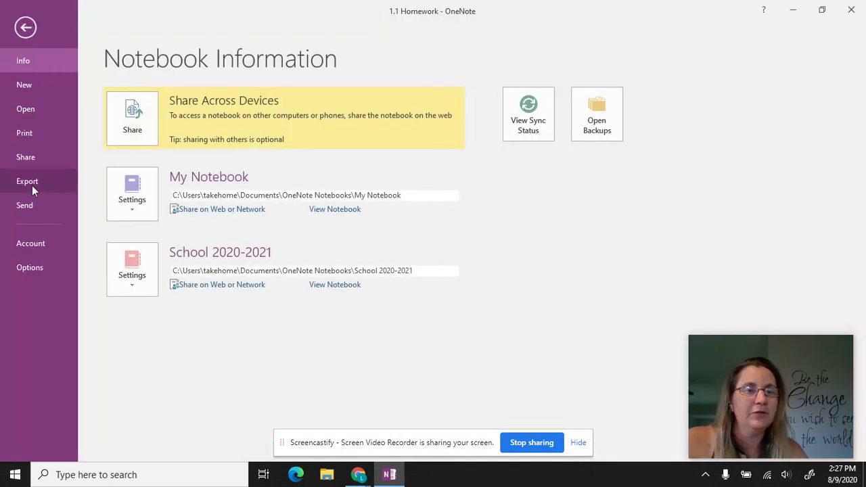
left_click(26, 182)
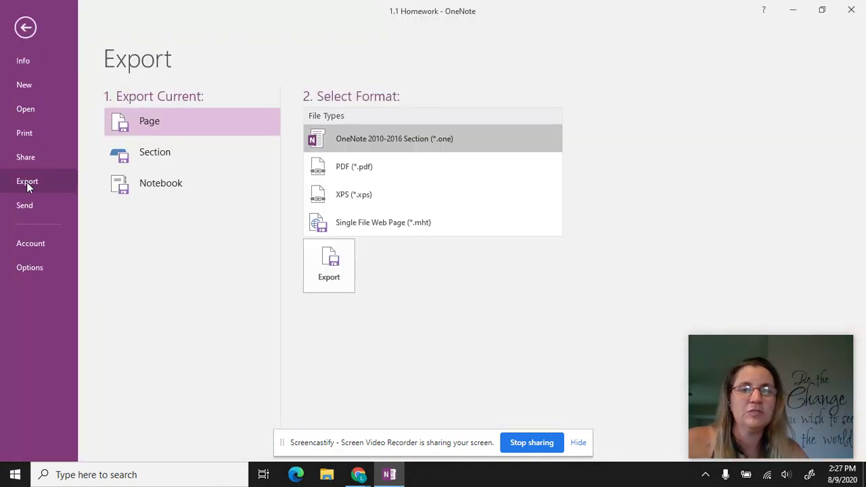
left_click(164, 153)
left_click(172, 190)
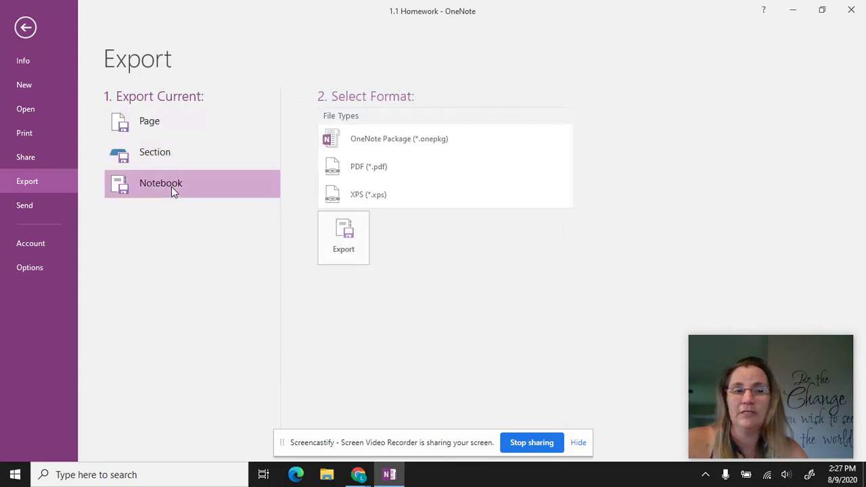
left_click(147, 122)
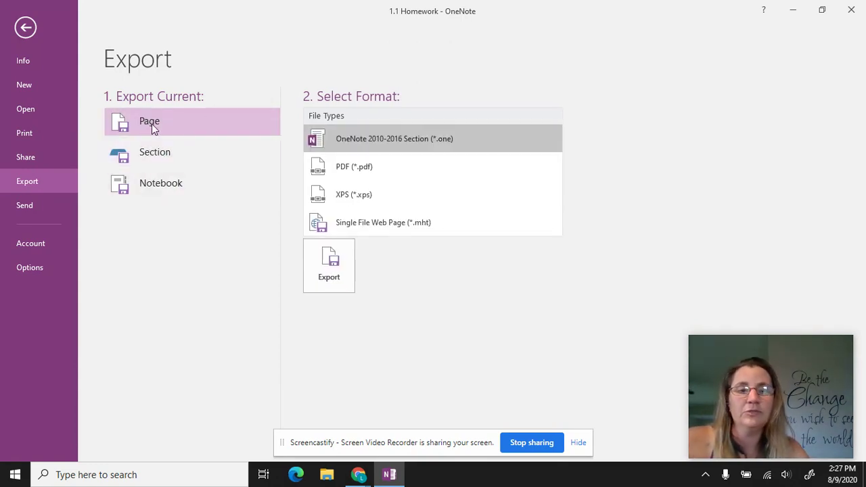
left_click(366, 169)
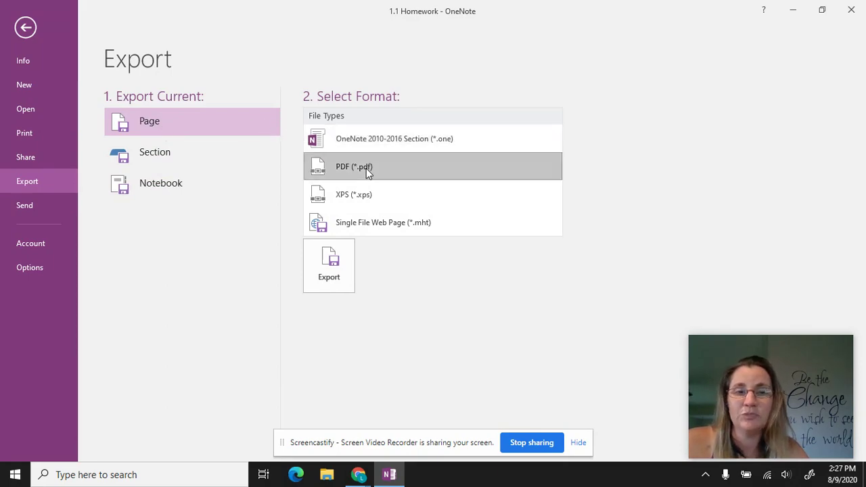
left_click(346, 260)
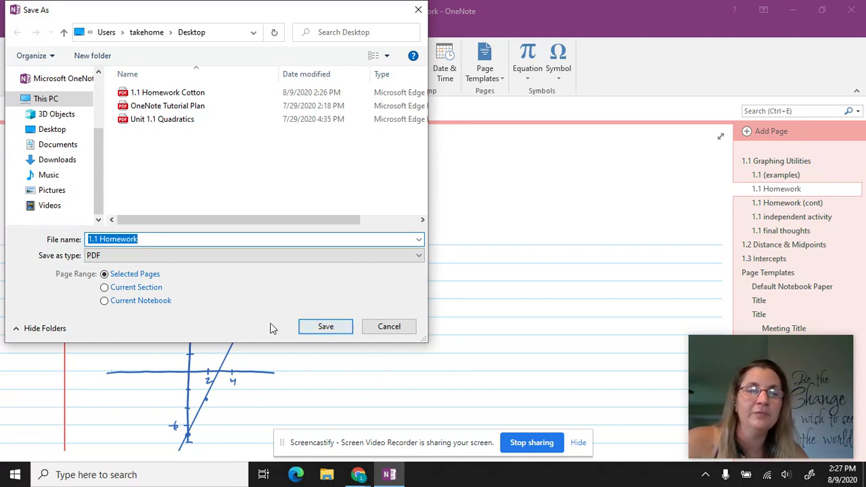
left_click(395, 330)
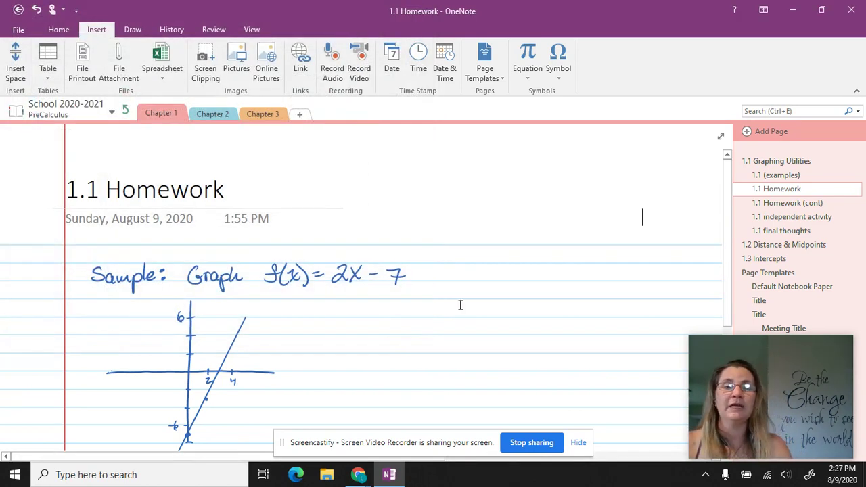
Step: Add a new section named Portfolio to the PreCalculus section group
left_click(301, 116)
type("Portfolio")
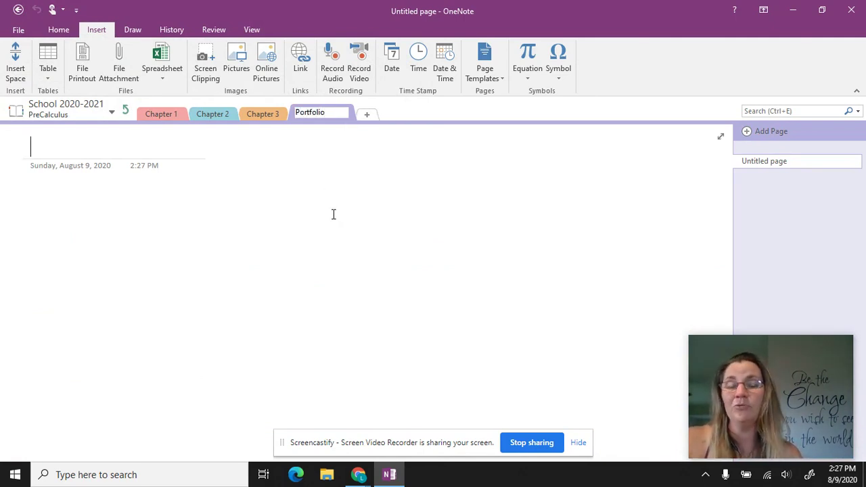
key("Return")
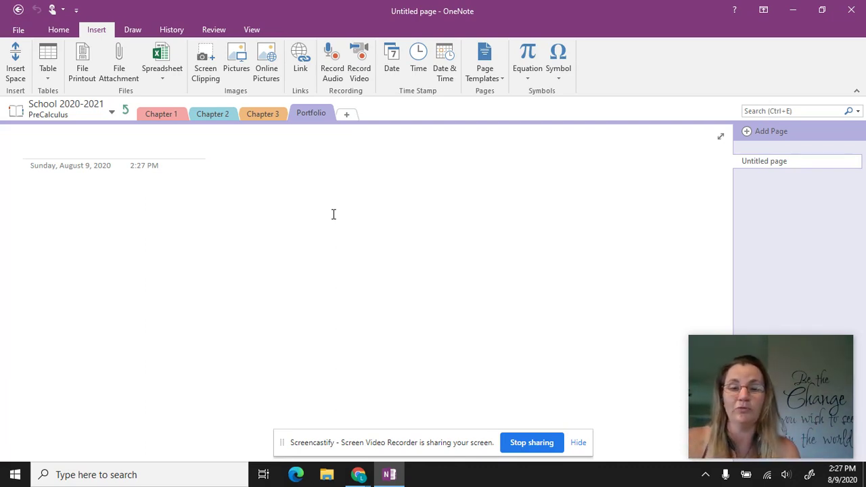
Step: Copy the 1.1 Homework page from Chapter 1 to the Portfolio section and open the copy there
left_click(173, 113)
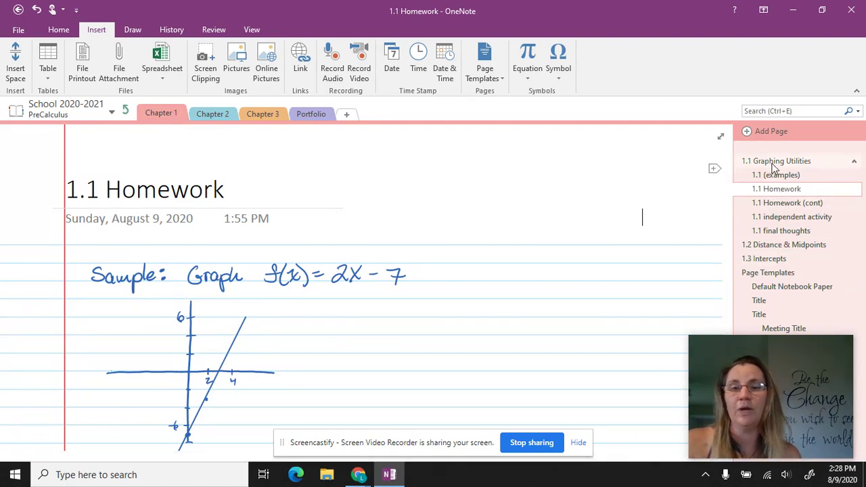
right_click(787, 193)
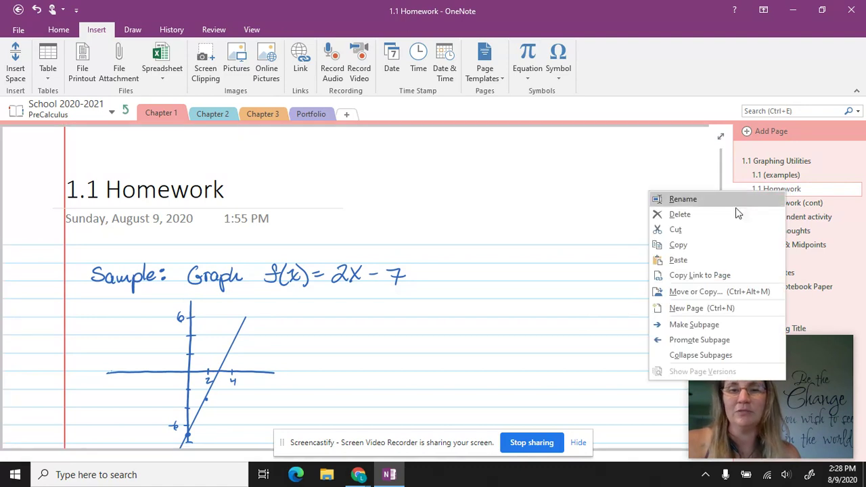
left_click(710, 297)
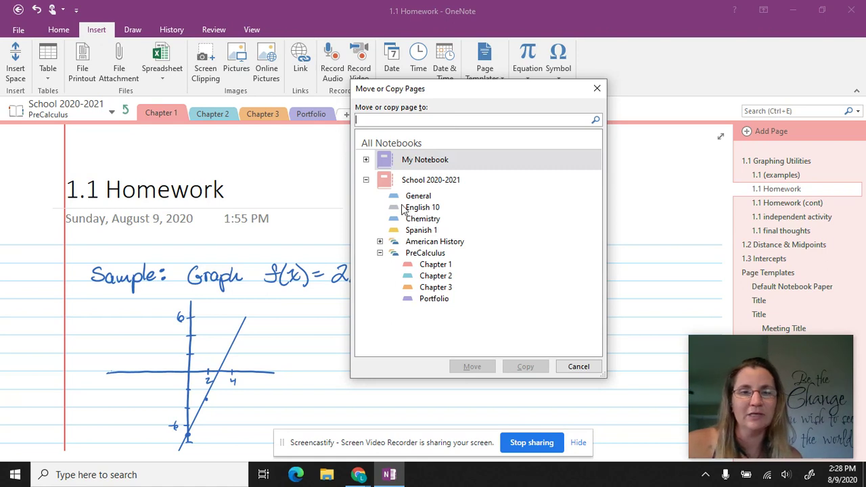
left_click(426, 299)
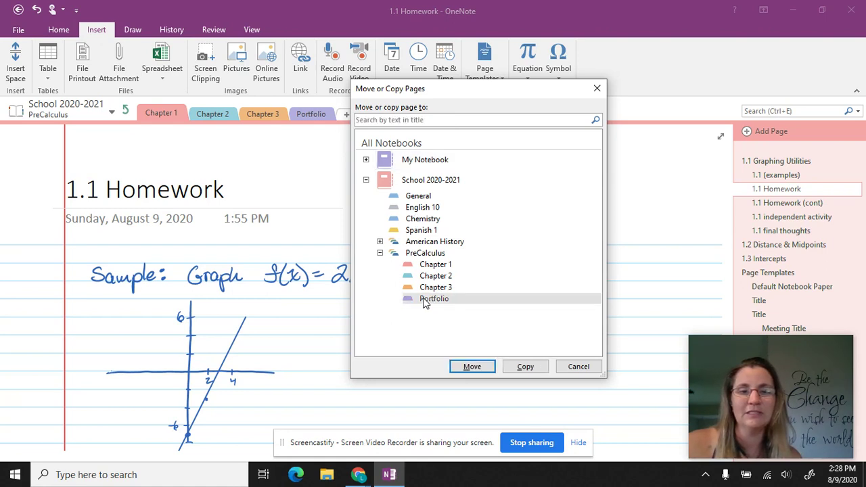
left_click(526, 371)
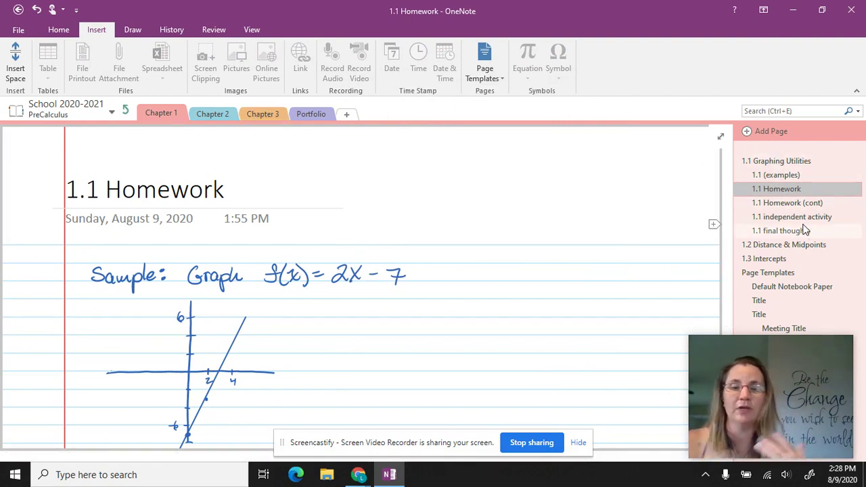
left_click(311, 115)
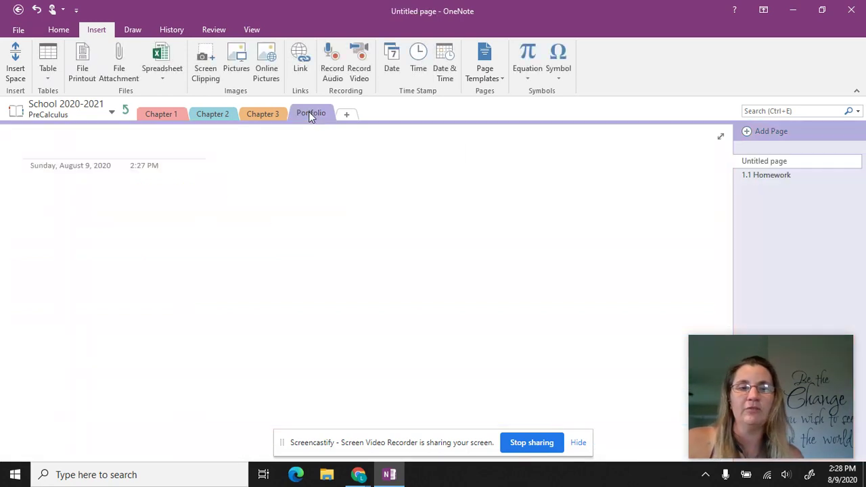
left_click(769, 180)
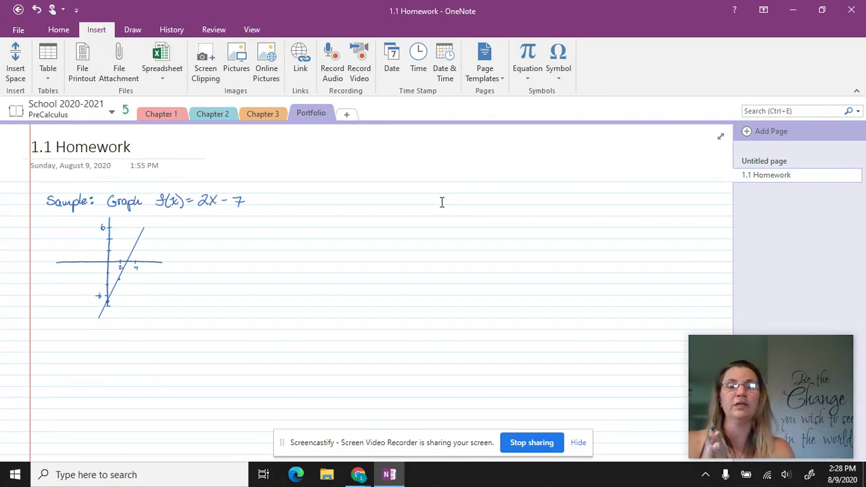
Step: Set up a PDF export of the entire Portfolio section, check the save settings, and cancel the save
left_click(18, 30)
left_click(39, 179)
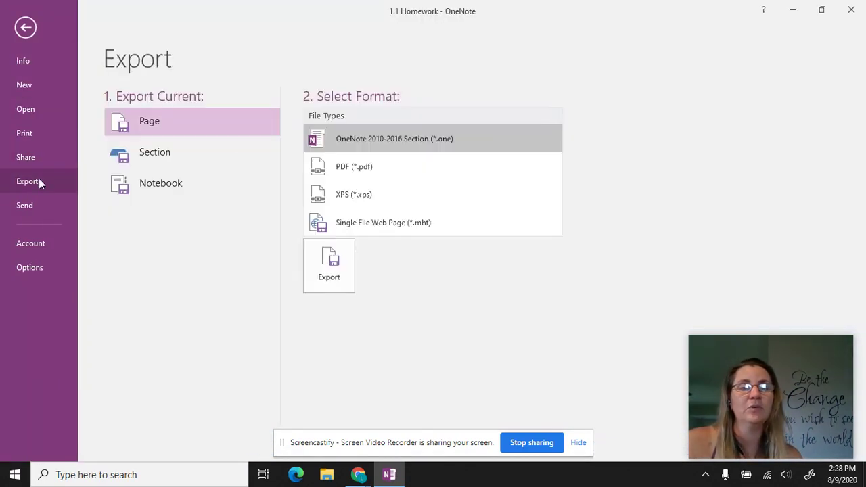
left_click(162, 154)
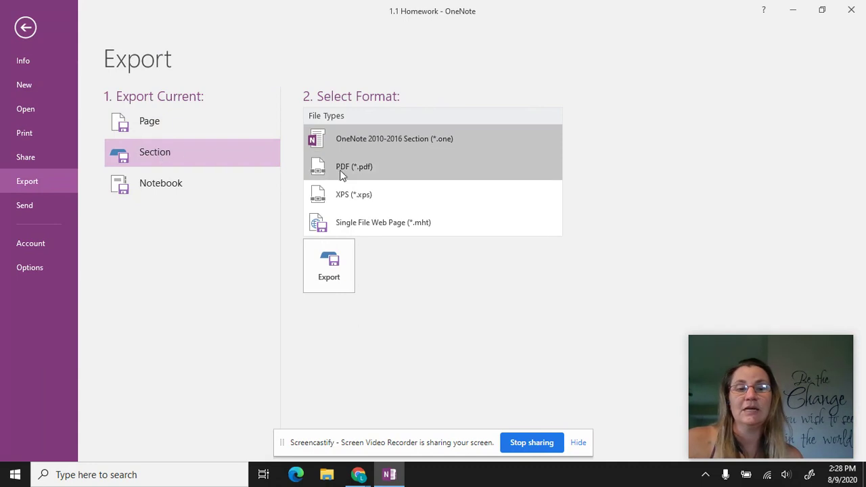
left_click(363, 168)
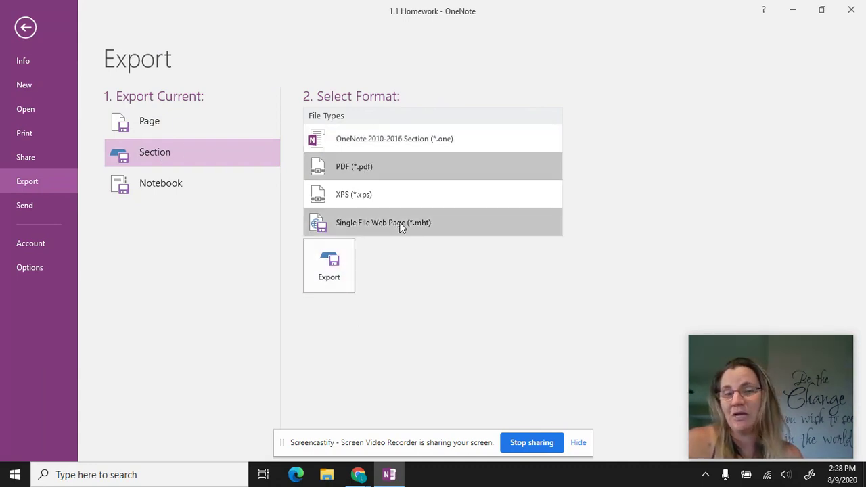
left_click(330, 267)
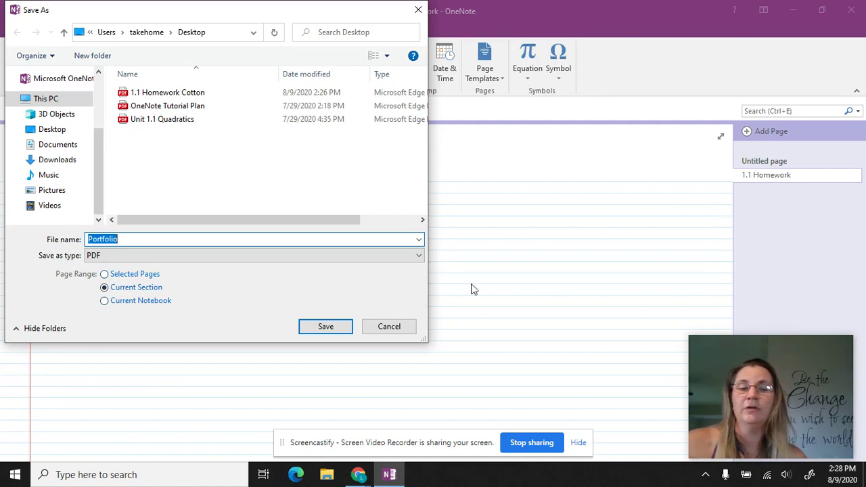
left_click(399, 326)
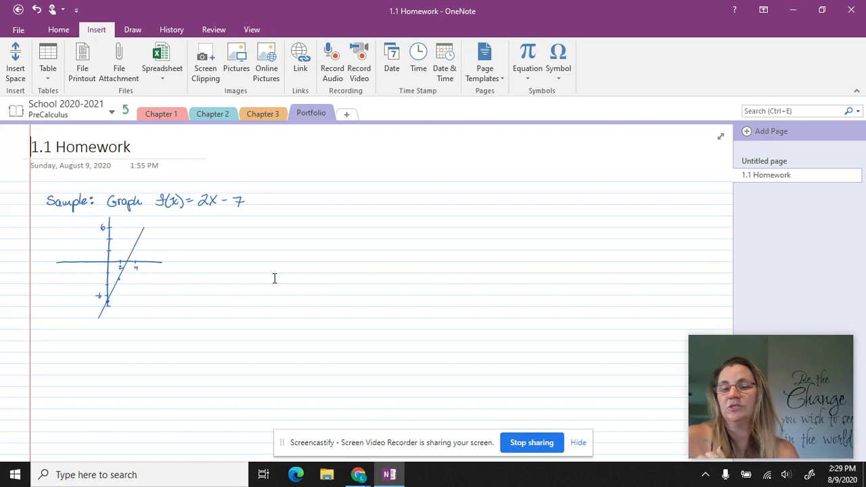
Step: Bring up the export options for the whole notebook and examine the available file types
left_click(10, 32)
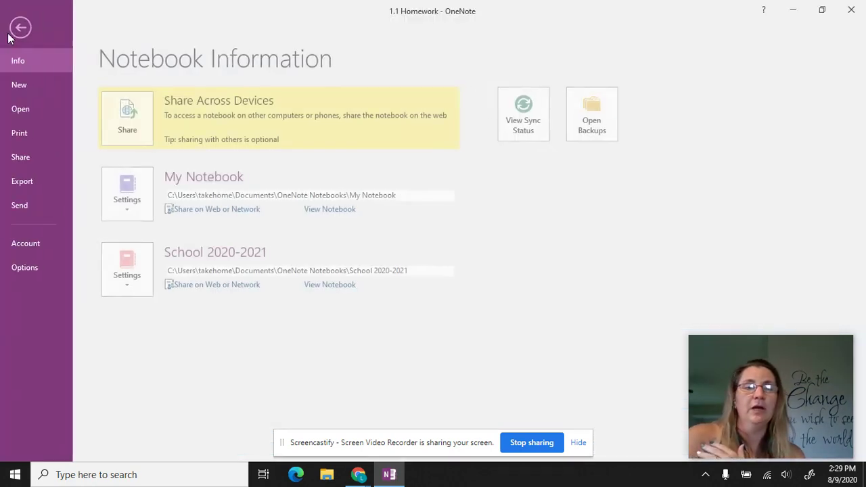
left_click(40, 184)
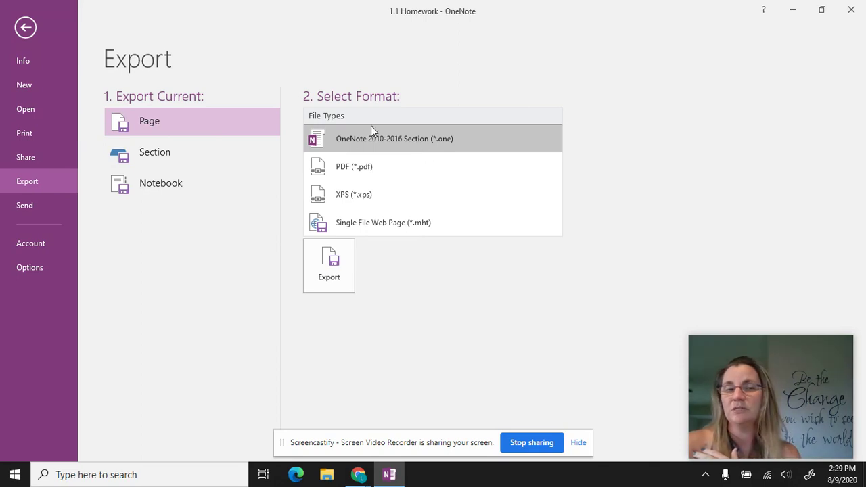
left_click(150, 189)
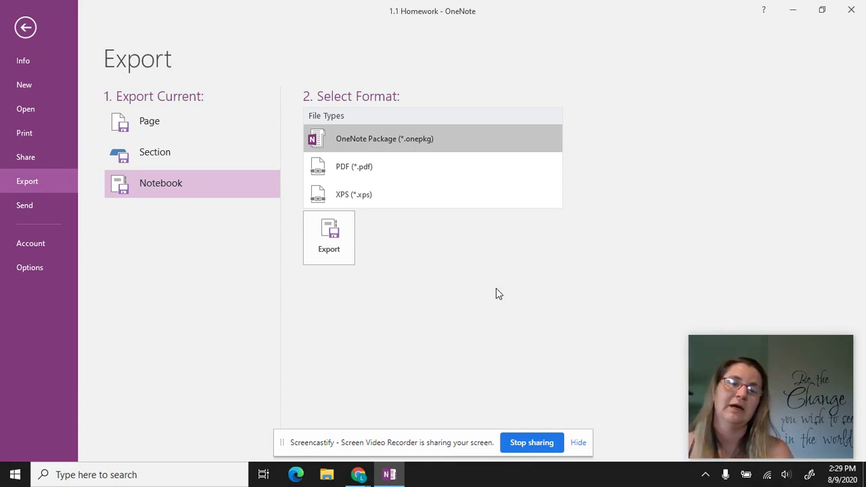
left_click(20, 247)
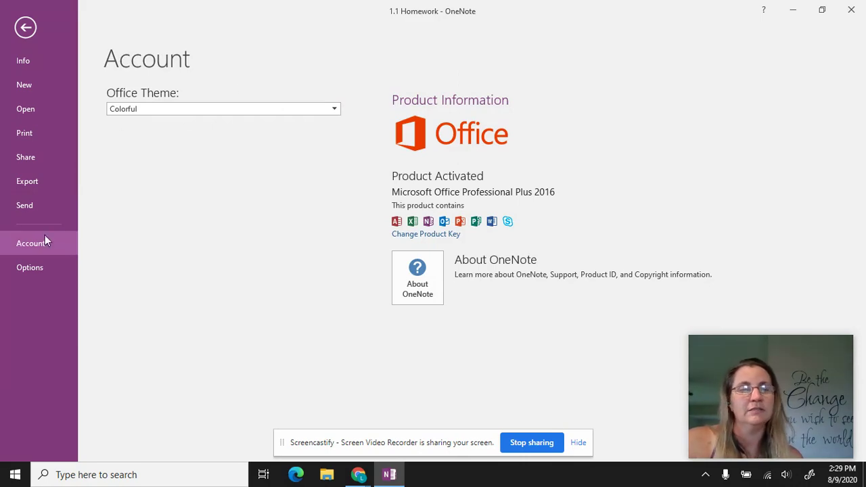
left_click(32, 272)
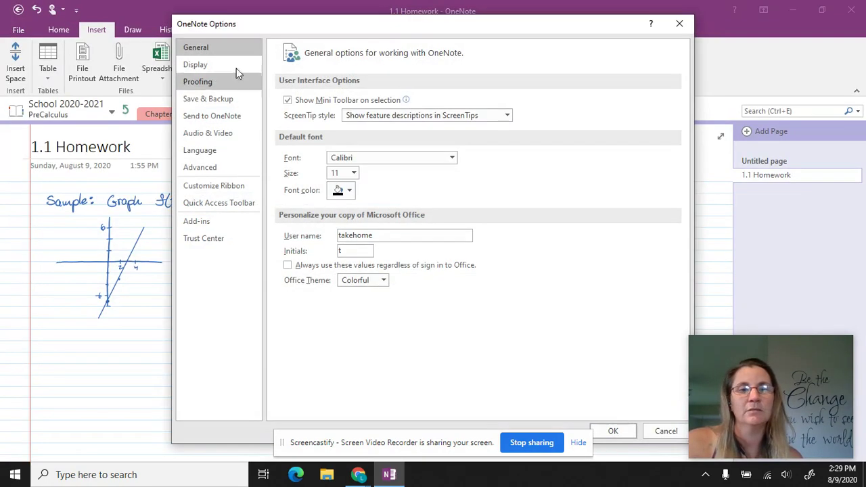
left_click(195, 64)
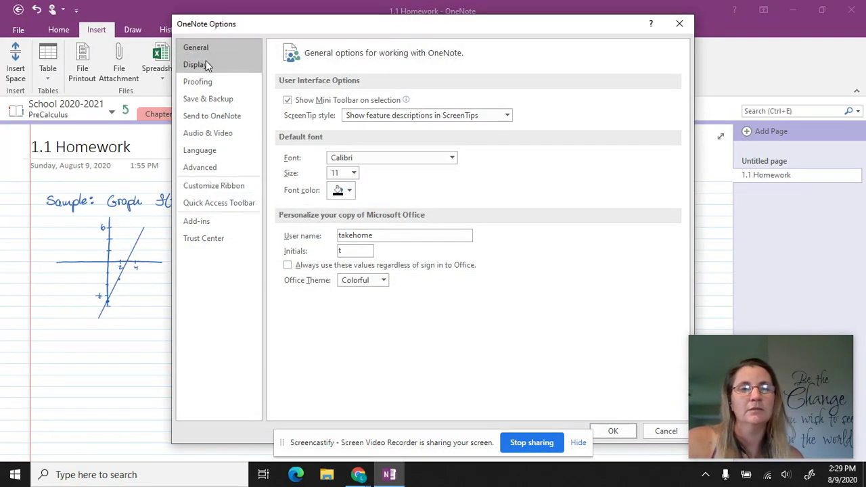
left_click(666, 433)
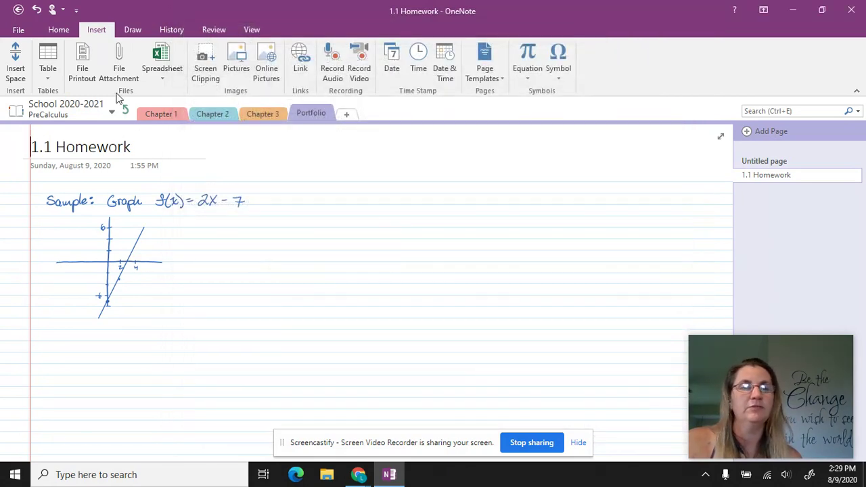
Step: Review the whole-notebook export formats once more and return to the 1.1 Homework page without exporting
left_click(18, 30)
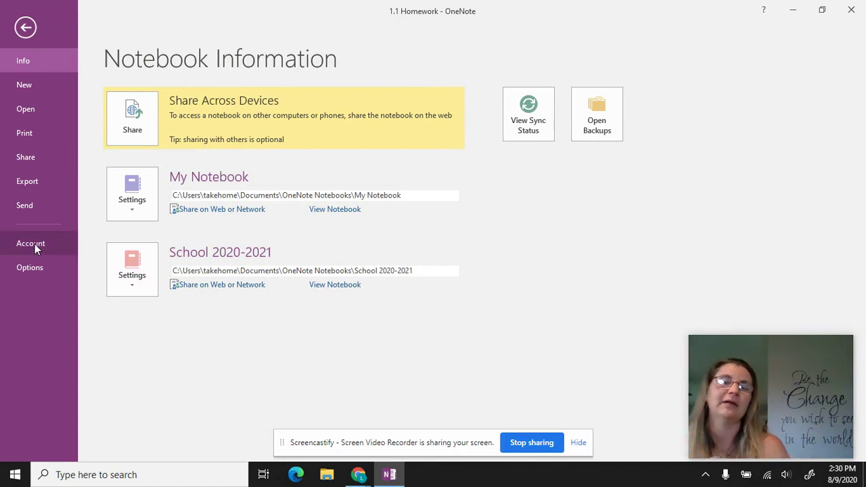
left_click(18, 180)
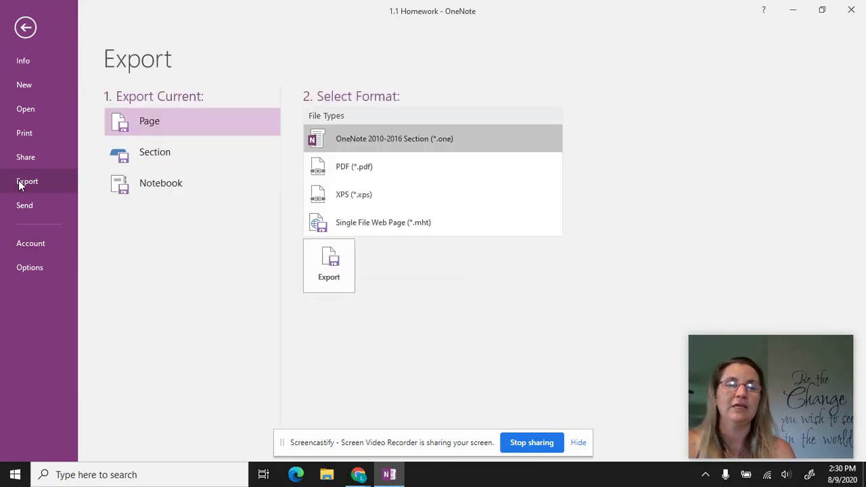
left_click(184, 182)
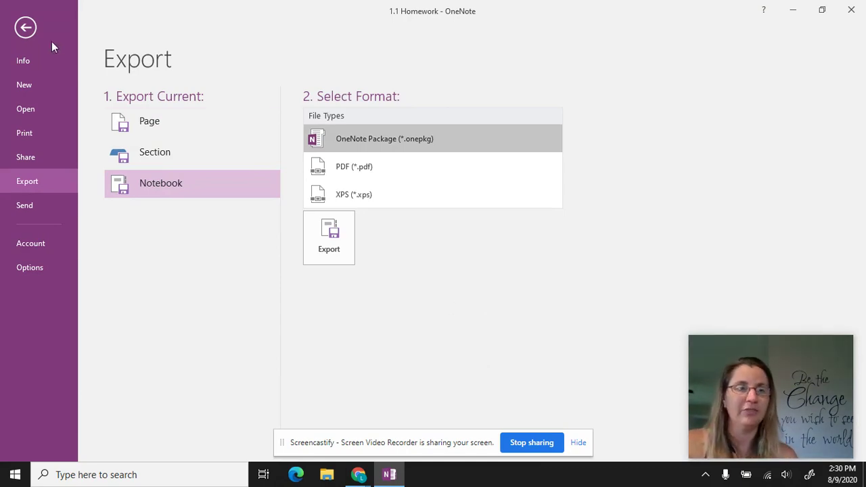
left_click(26, 27)
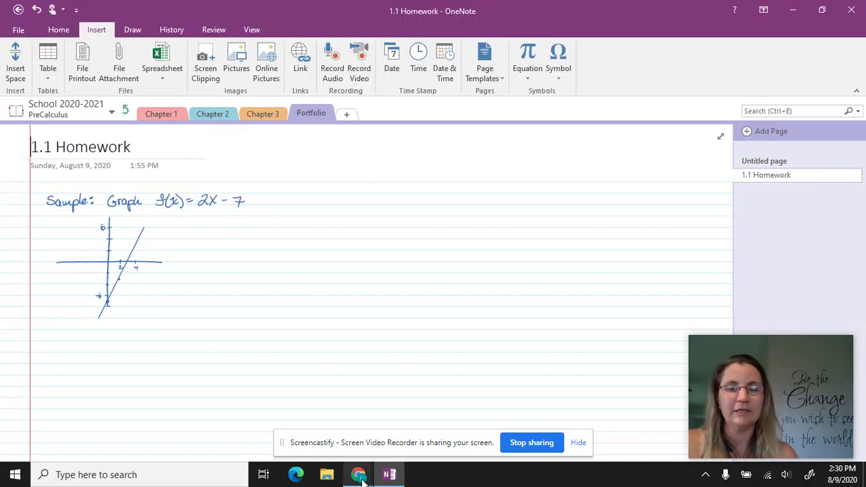
Step: Switch to the OneNote Notebooks presentation in Google Slides, open in Chrome
mouse_move(358, 474)
left_click(258, 410)
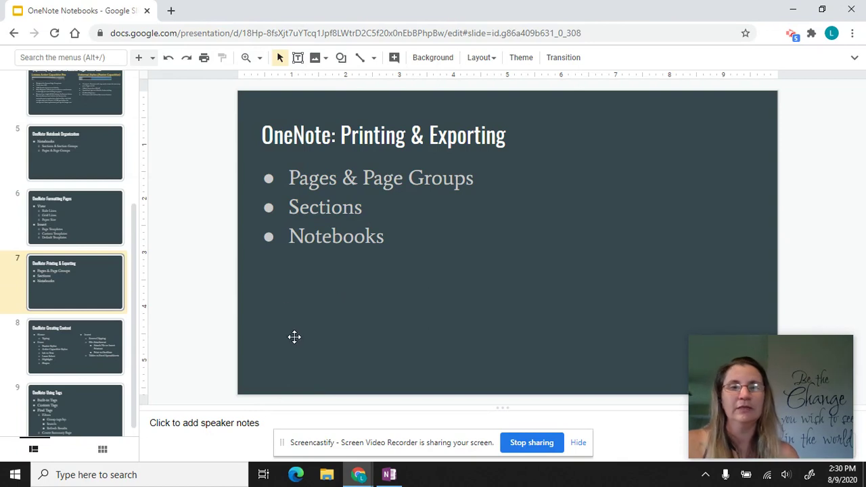